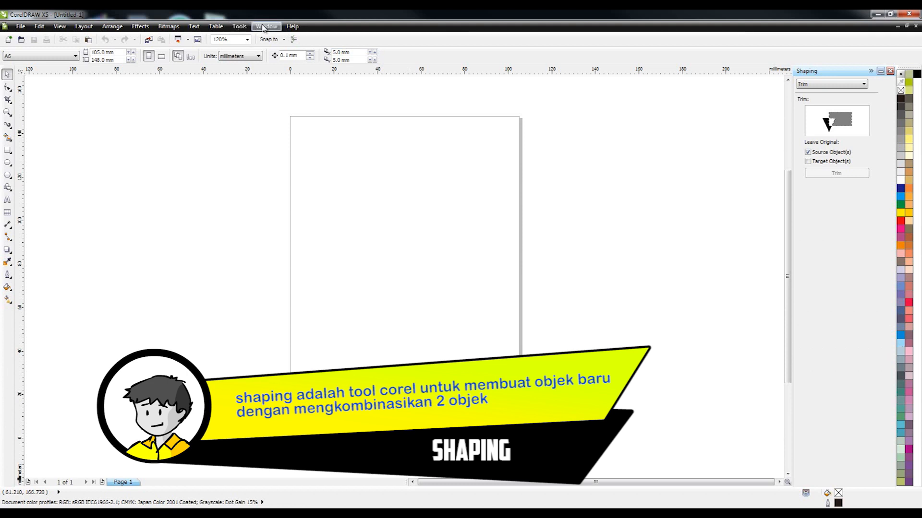
Look up the Shaping entry in the list of dockers and view the shaping operations it offers
click(272, 28)
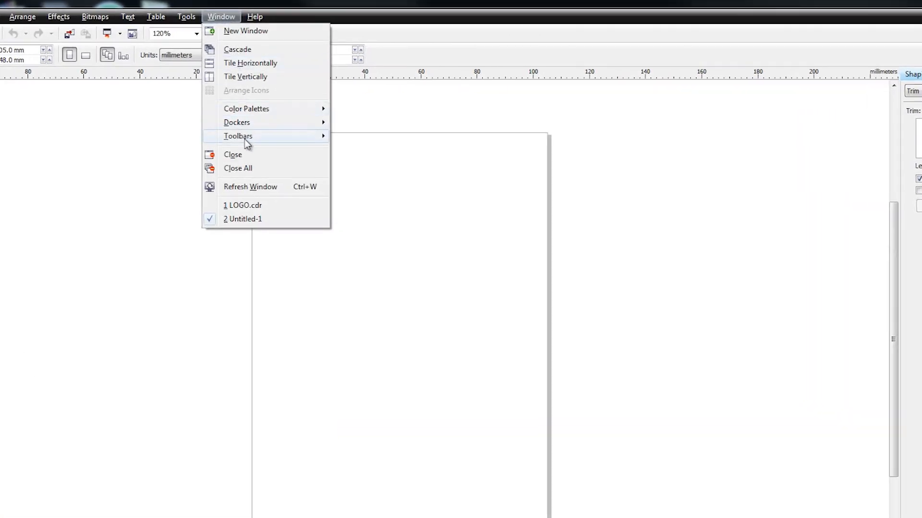
mouse_move(299, 118)
mouse_move(270, 121)
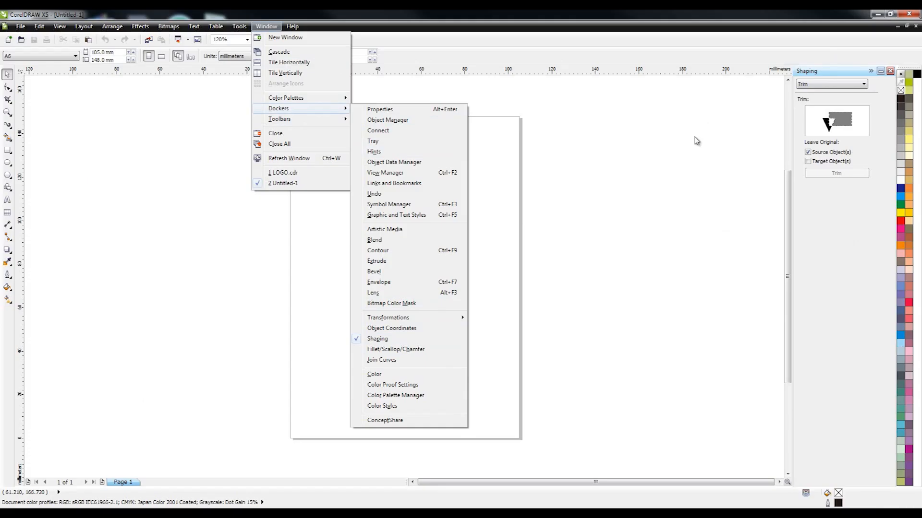
click(696, 140)
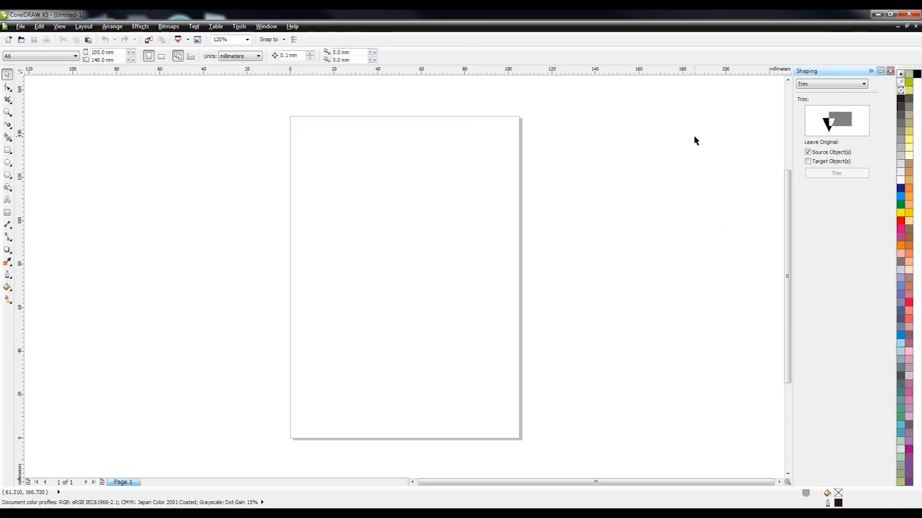
click(822, 87)
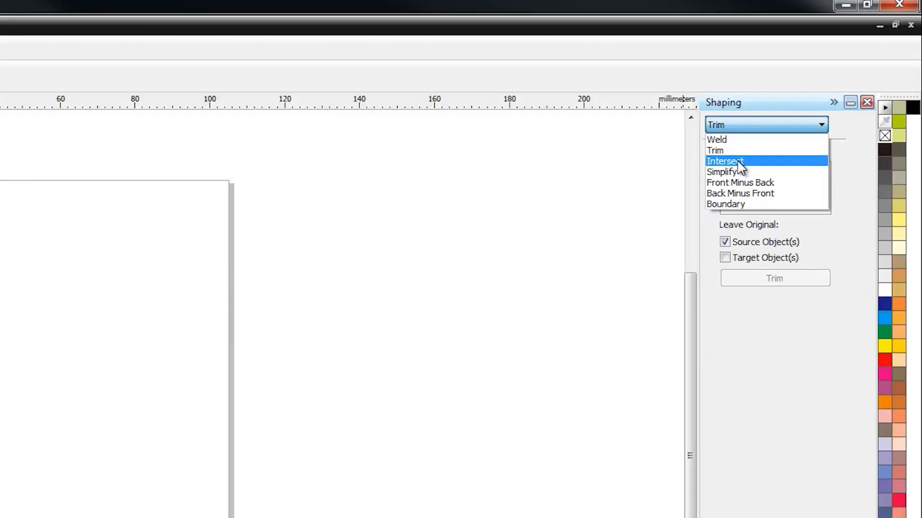
click(498, 193)
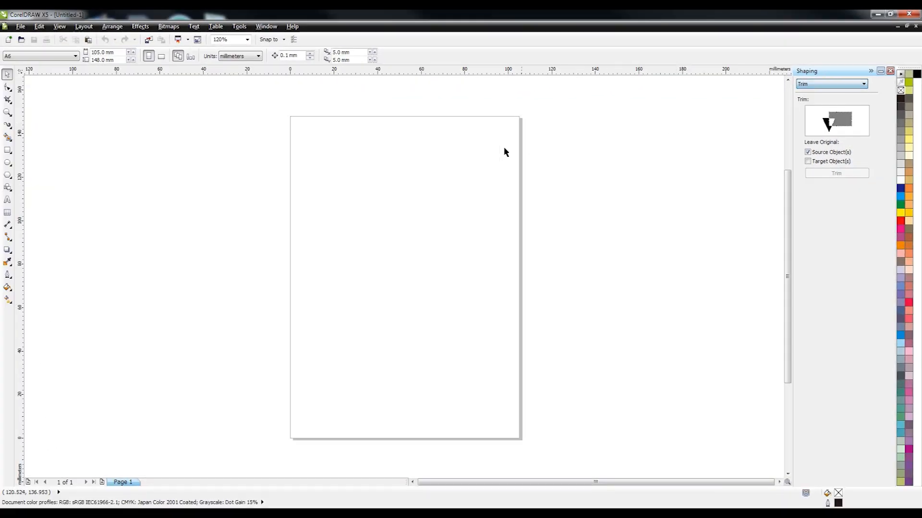
Draw a near-circular ellipse about 37 x 35 mm near the page's upper-left corner and a rectangle about 69 x 34 mm beside it
click(7, 163)
drag(289, 139, 369, 216)
click(7, 150)
drag(394, 179, 545, 254)
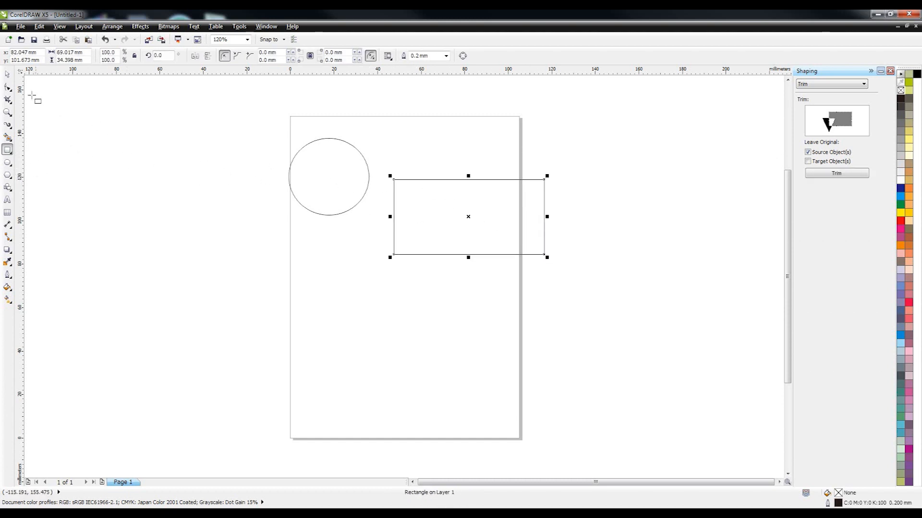
Fill the circle with magenta (M:100) and the rectangle with cyan (C:100)
click(7, 74)
click(350, 185)
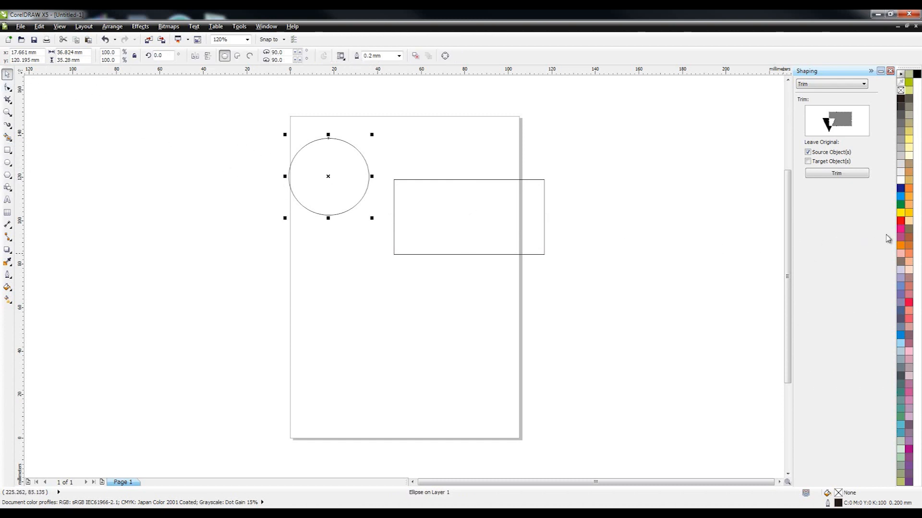
click(901, 229)
click(544, 210)
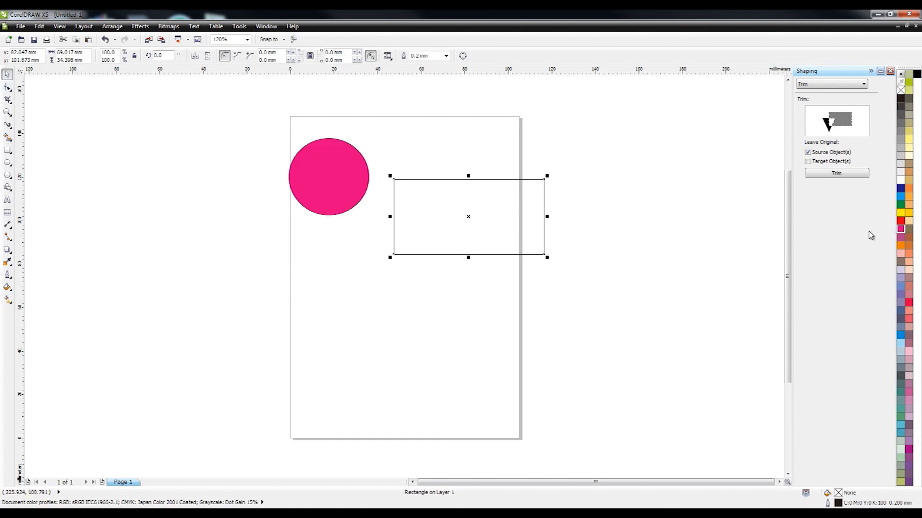
click(900, 197)
Move the cyan rectangle so it overlaps the lower-right part of the magenta circle
drag(480, 201, 423, 198)
click(424, 275)
click(331, 153)
click(385, 200)
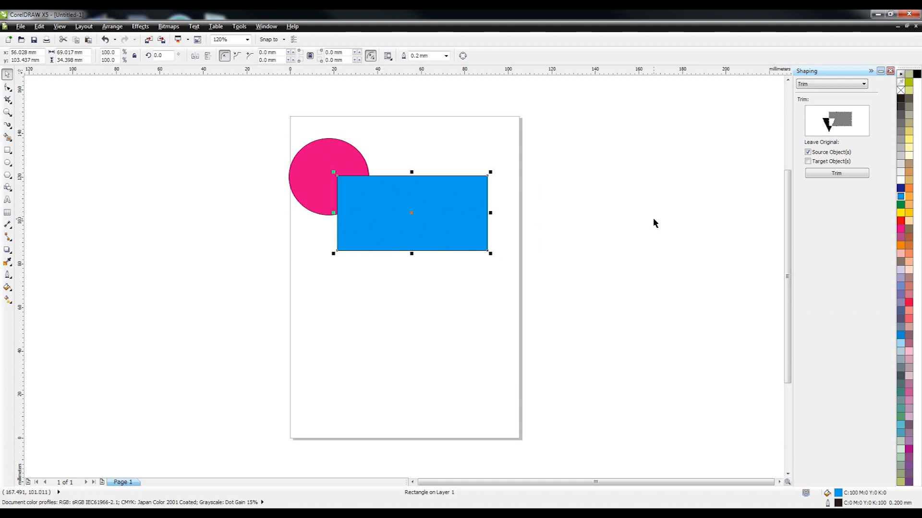
Weld the circle to the rectangle without leaving any originals, and undo the weld
click(829, 85)
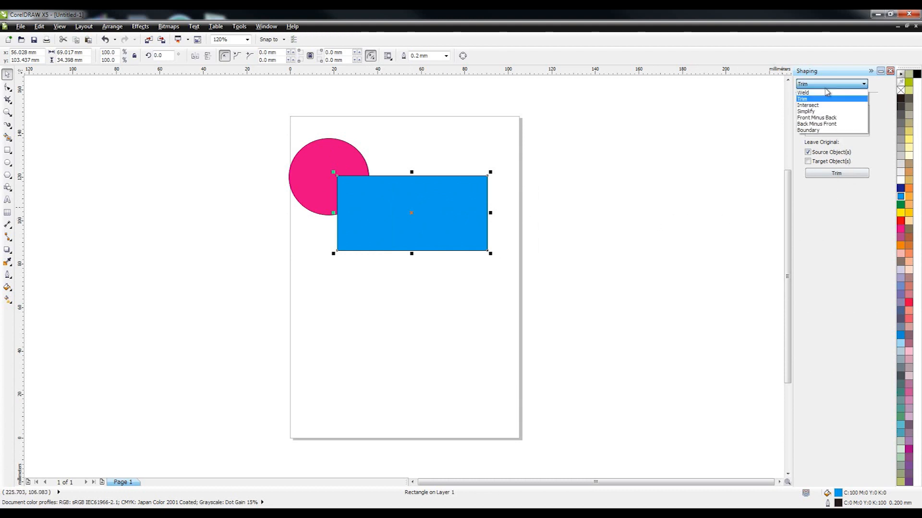
click(828, 92)
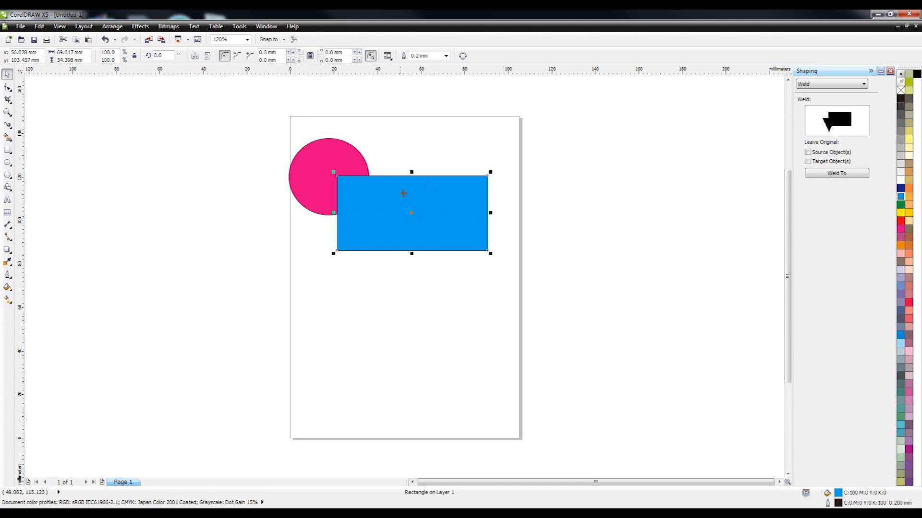
click(352, 166)
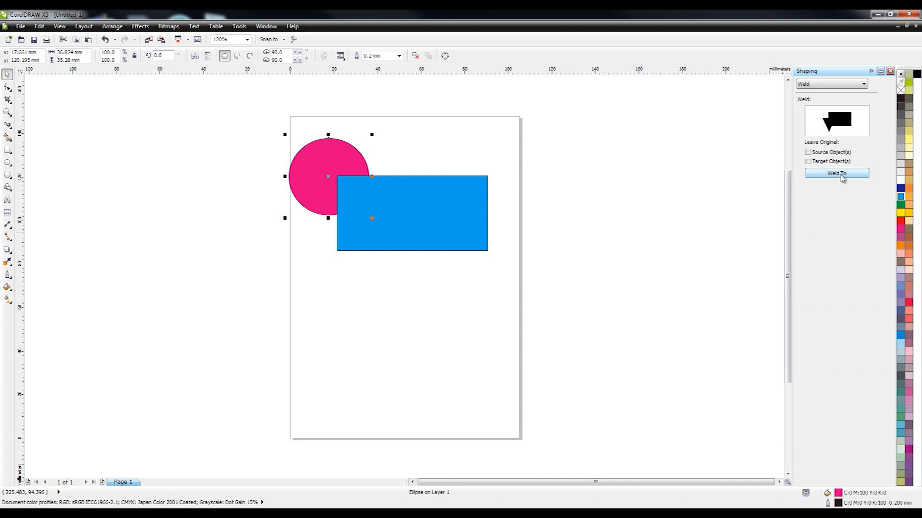
click(840, 174)
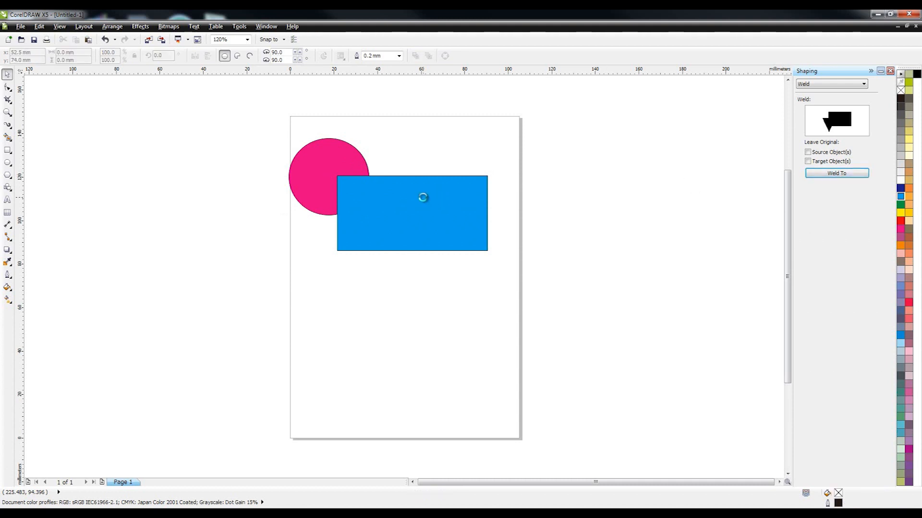
click(423, 197)
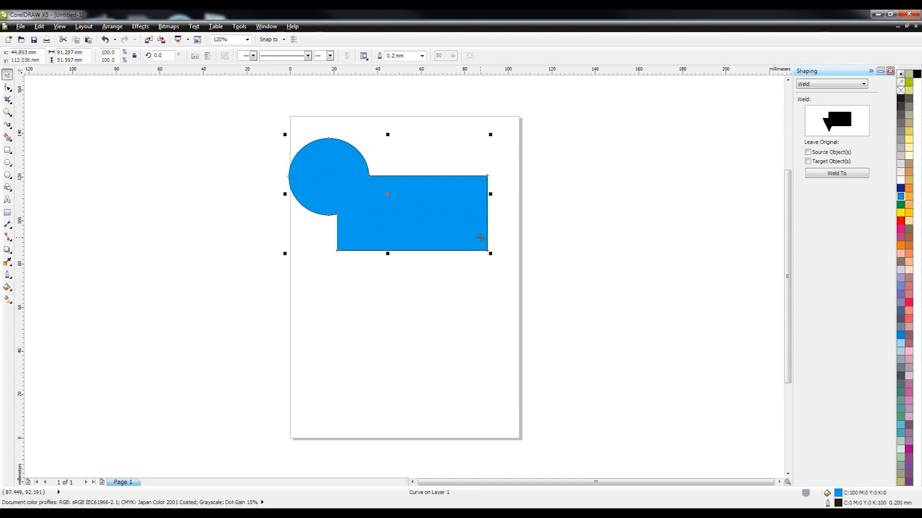
key(ctrl+z)
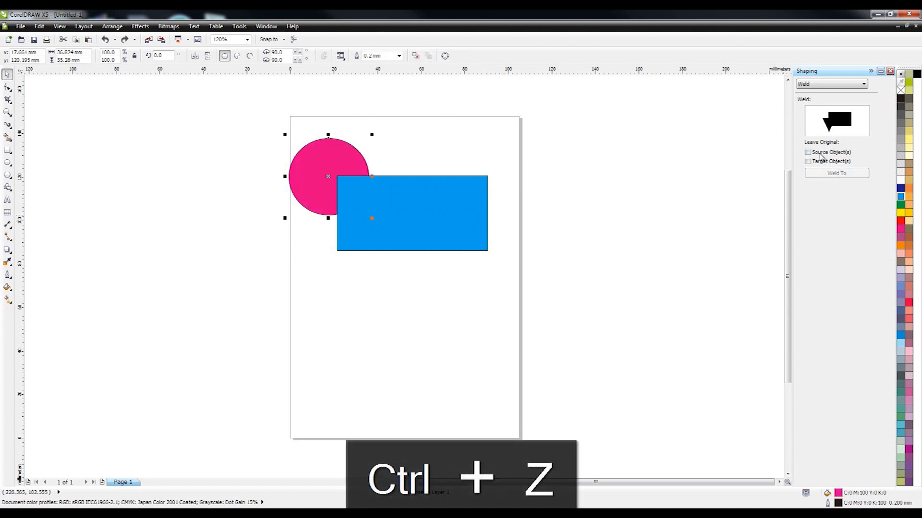
Weld the circle to the rectangle while leaving the original source object
click(809, 153)
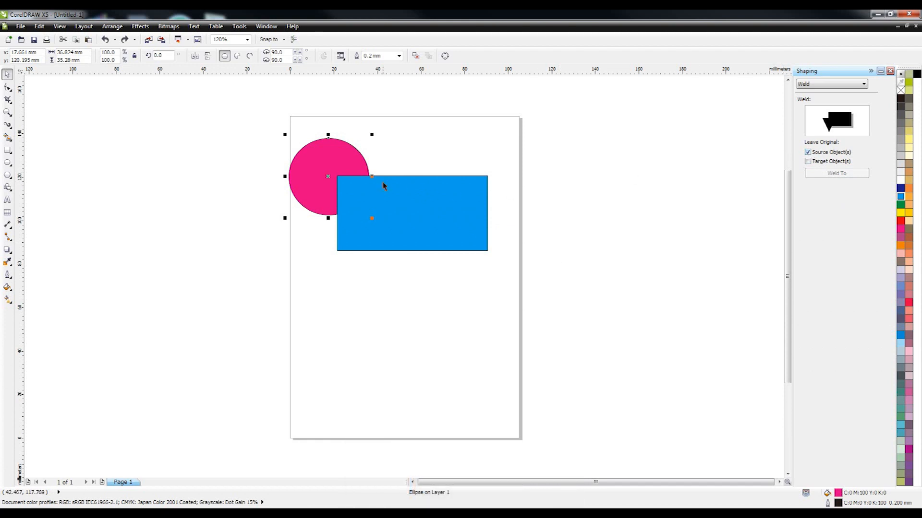
click(333, 156)
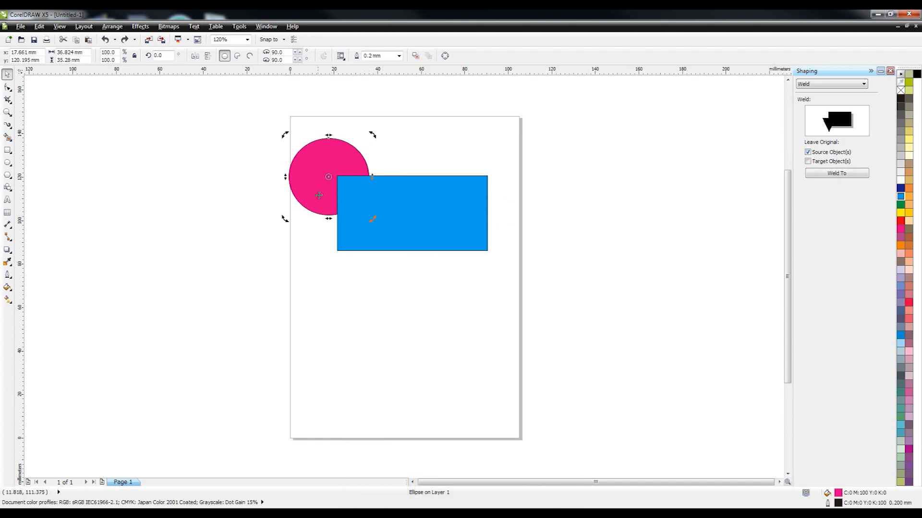
click(829, 175)
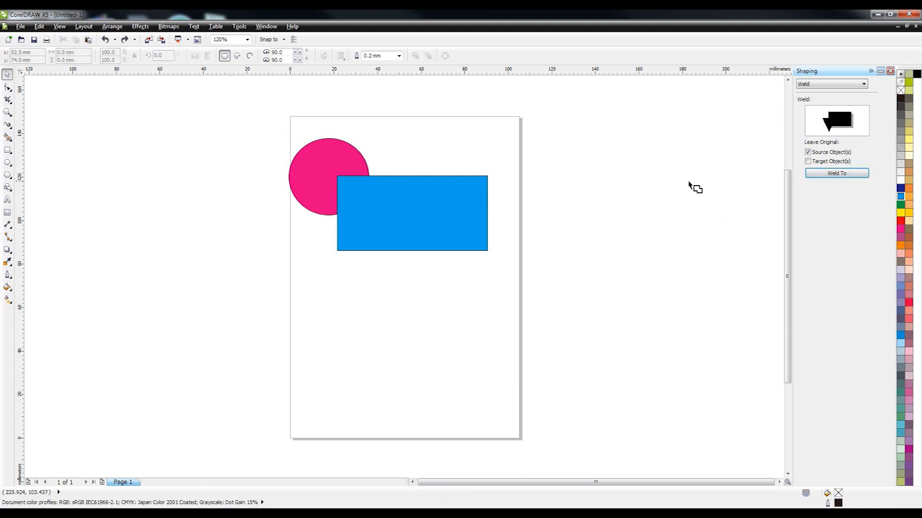
click(434, 202)
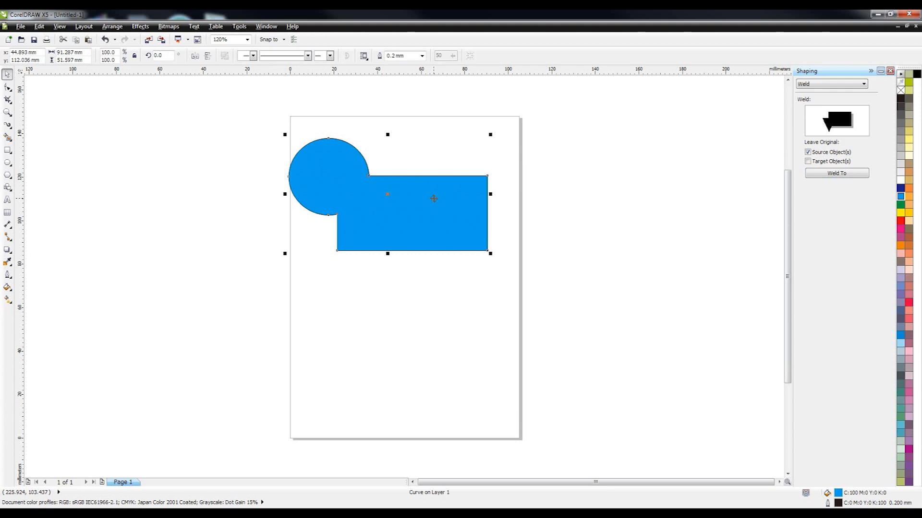
Move the welded shape down the page and the retained magenta circle slightly up to separate the two
drag(413, 195, 405, 278)
click(344, 178)
mouse_move(333, 172)
mouse_down()
mouse_move(343, 169)
mouse_move(321, 161)
mouse_up()
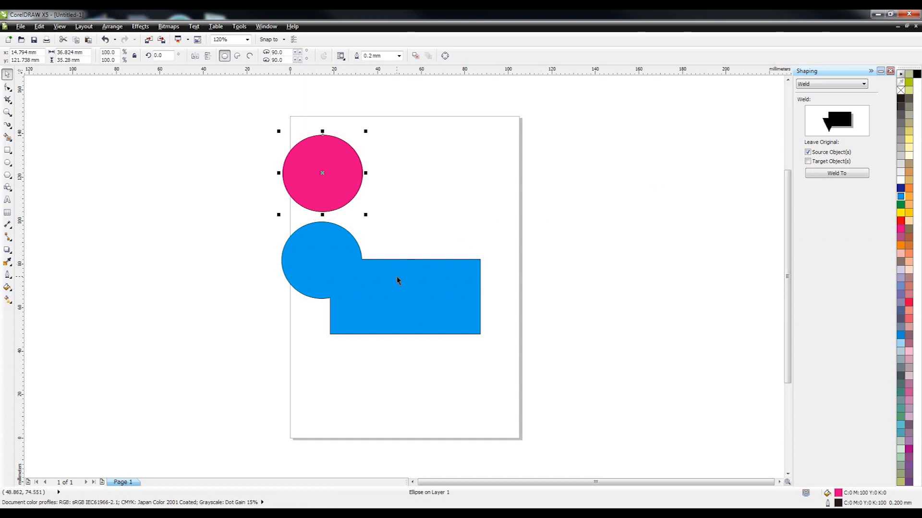
Undo the moves and the weld, and deselect everything
key(ctrl+z)
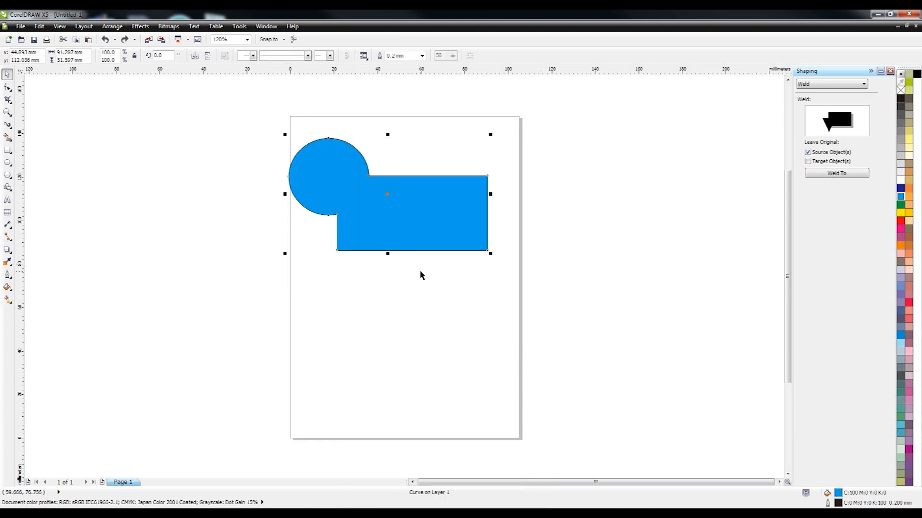
key(ctrl+z)
click(439, 278)
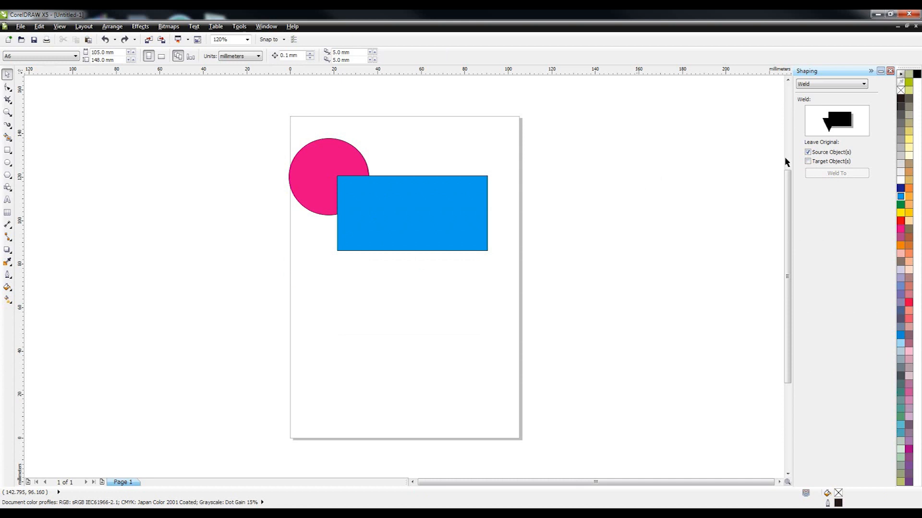
Trim the rectangle with the circle, leaving the original source object
click(840, 86)
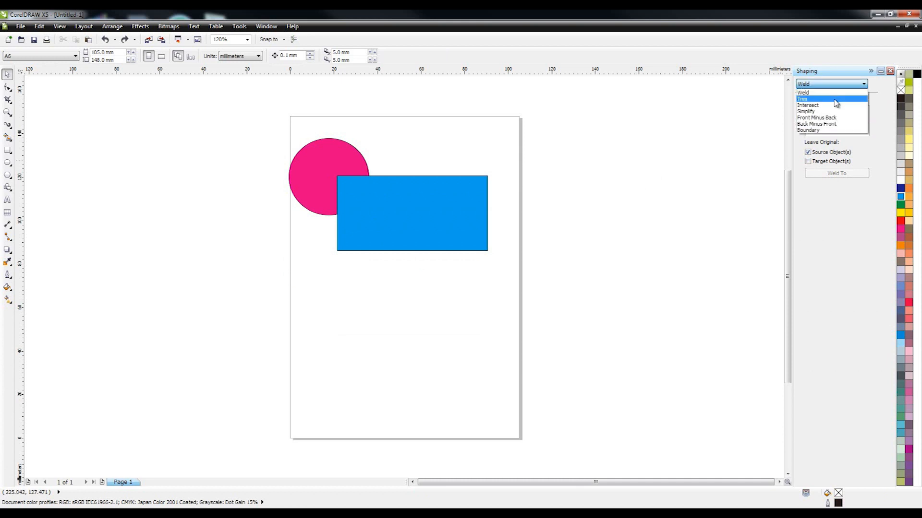
click(835, 99)
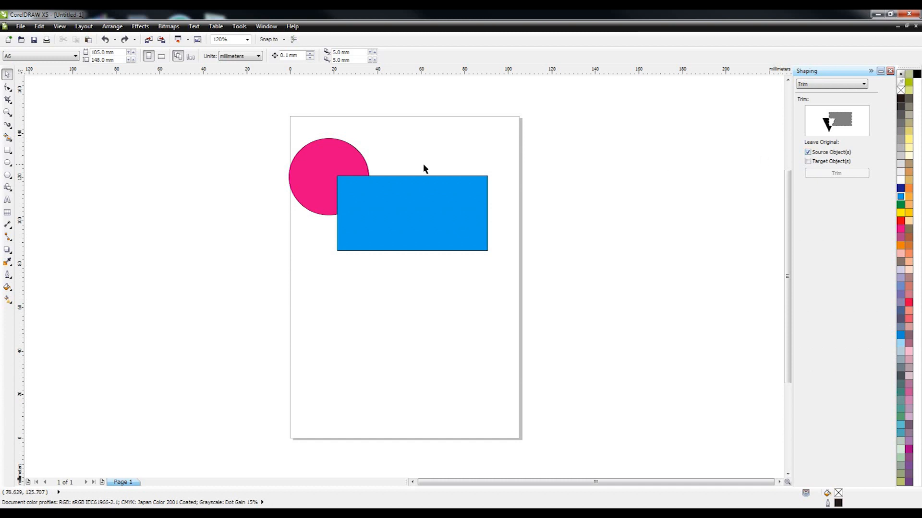
click(358, 166)
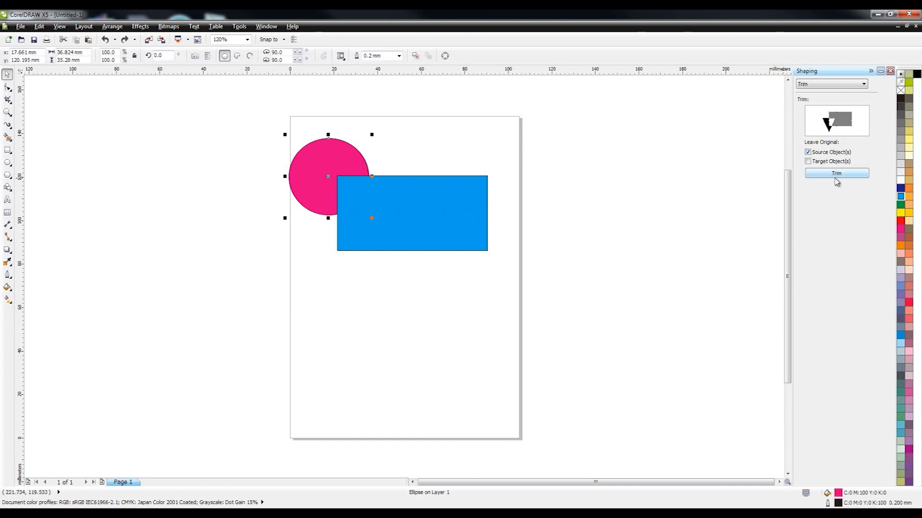
click(836, 176)
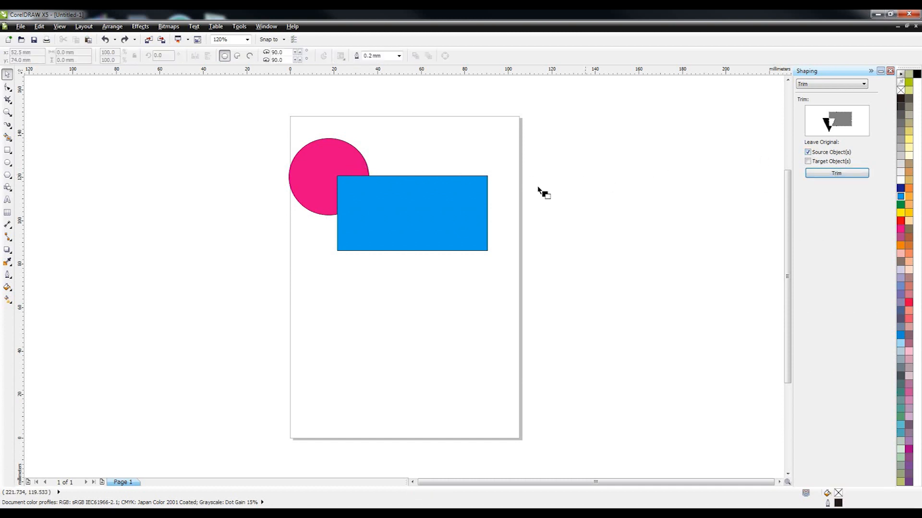
click(458, 201)
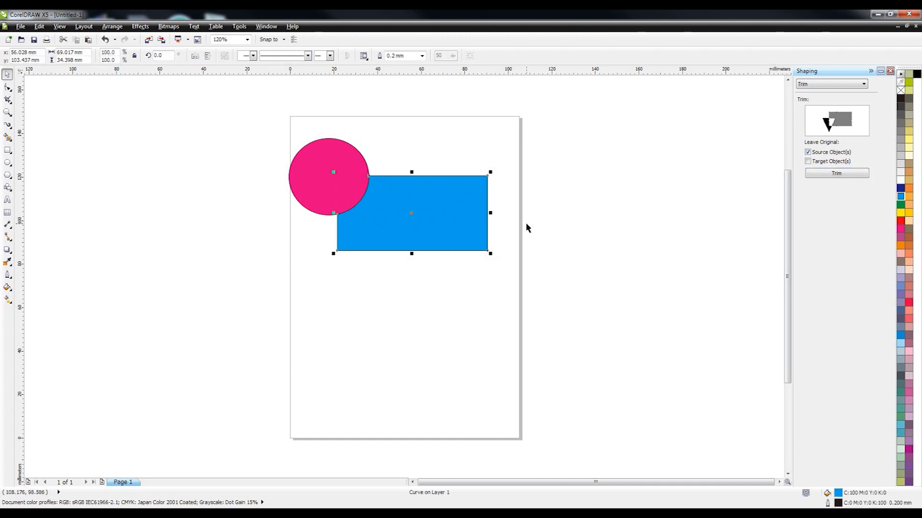
Move the trimmed rectangle away from the circle, and undo both the move and the trim
drag(435, 214, 503, 222)
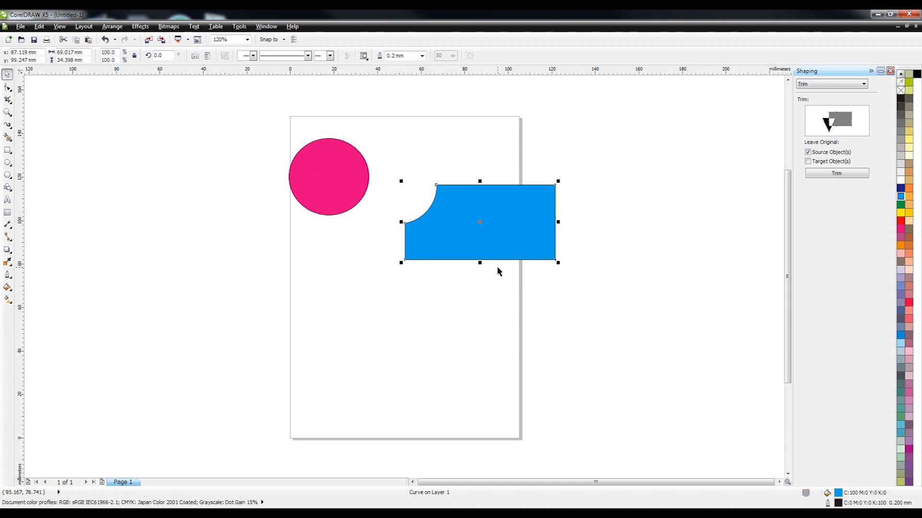
key(ctrl+z)
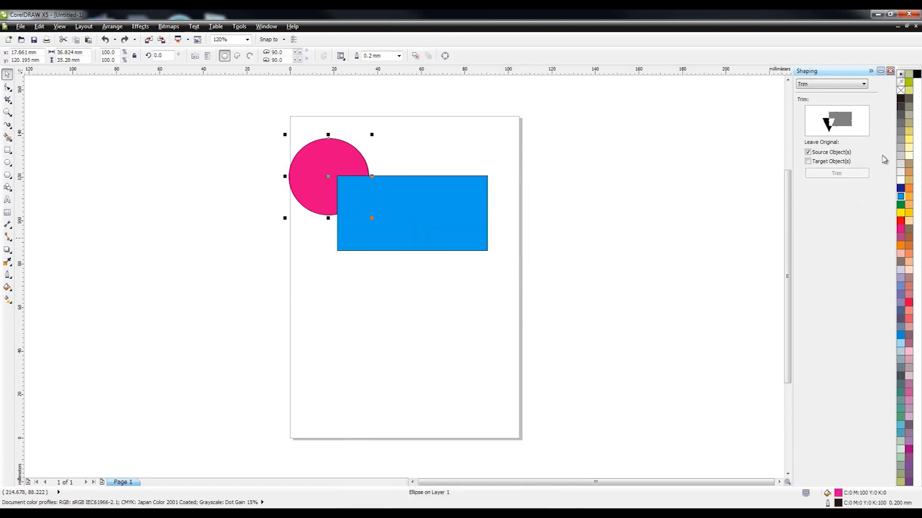
Intersect the circle with the rectangle, leaving both the source and target objects
click(847, 87)
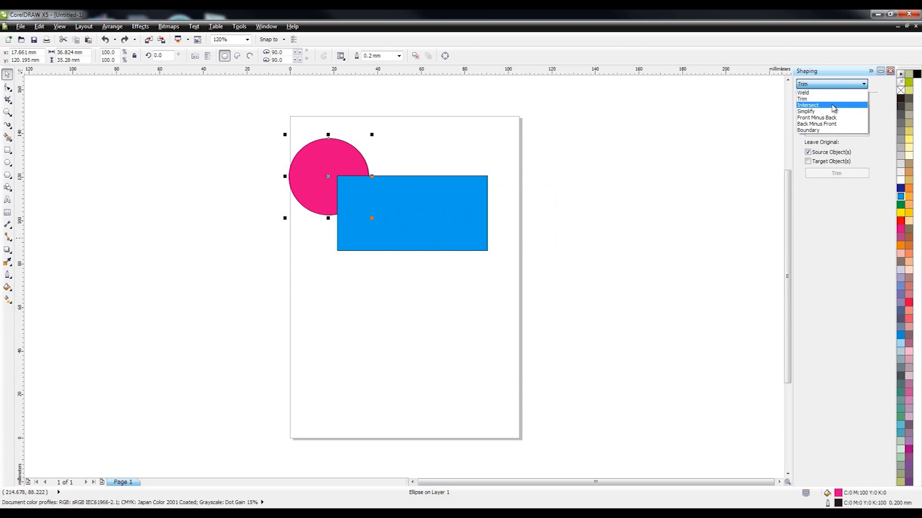
click(821, 105)
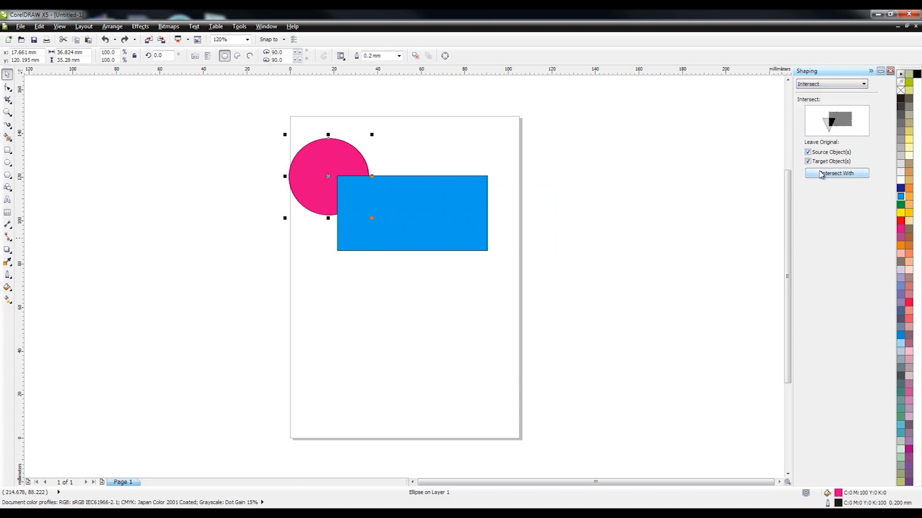
click(848, 174)
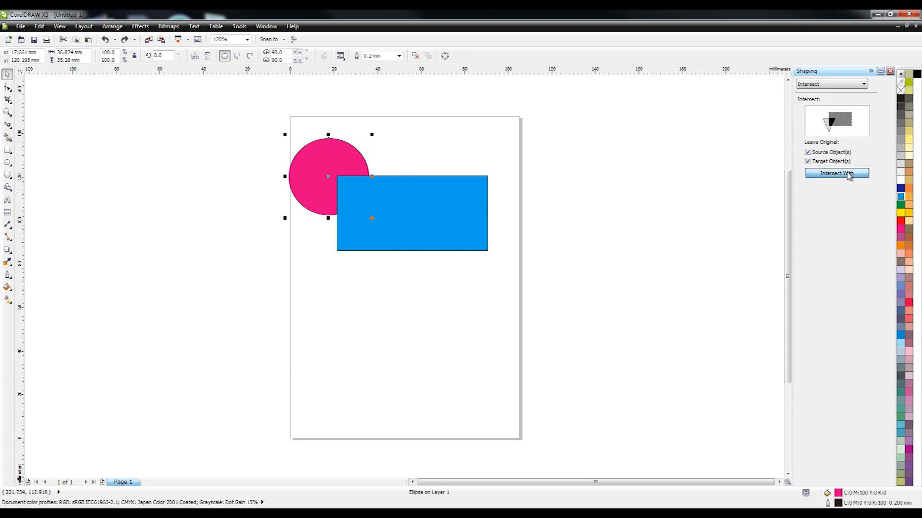
click(454, 207)
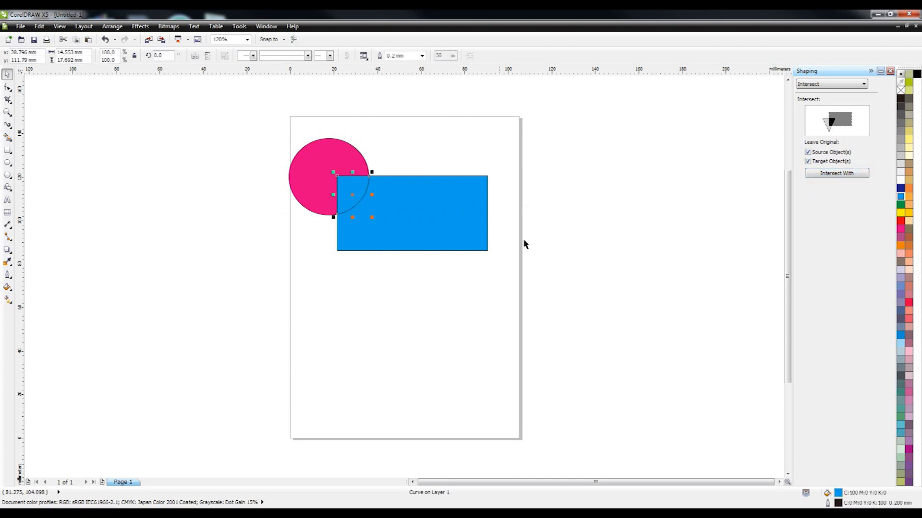
Move the rectangle down and away and the circle up beyond the page corner to isolate the intersection piece
drag(412, 198, 500, 227)
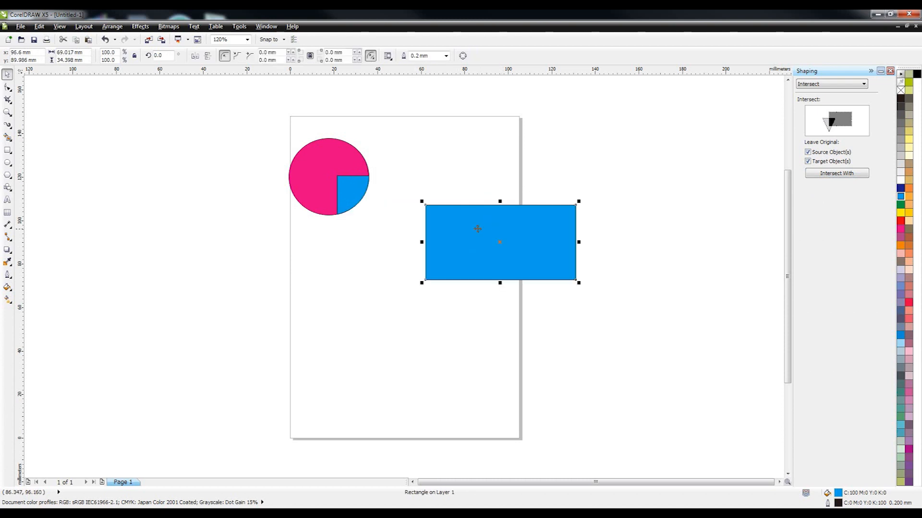
drag(328, 156, 269, 127)
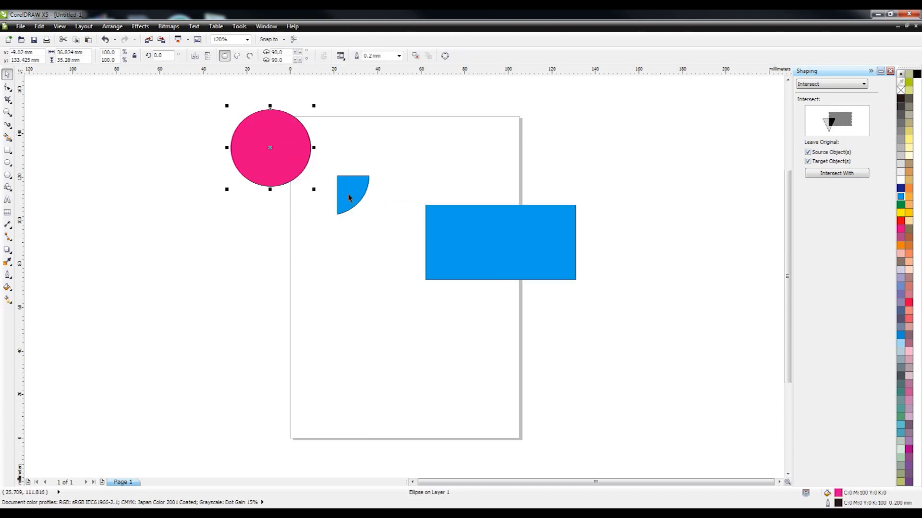
Move the intersection piece slightly aside, delete all the shapes, and switch the Shaping operation to Weld
drag(349, 199, 366, 202)
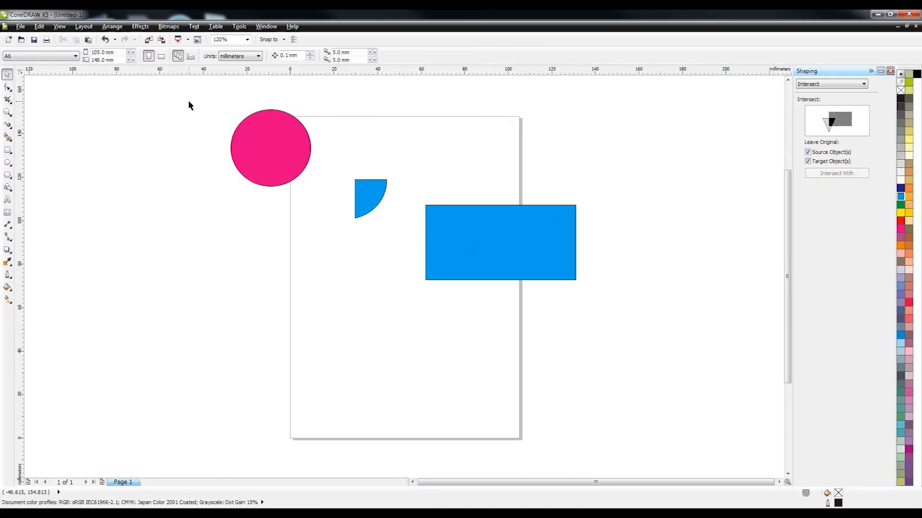
drag(168, 103, 677, 382)
key(Delete)
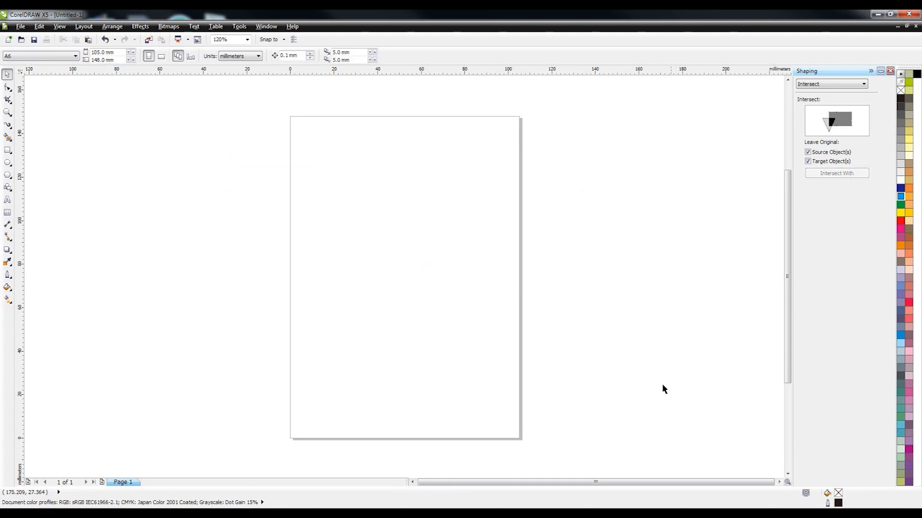
click(824, 88)
click(818, 92)
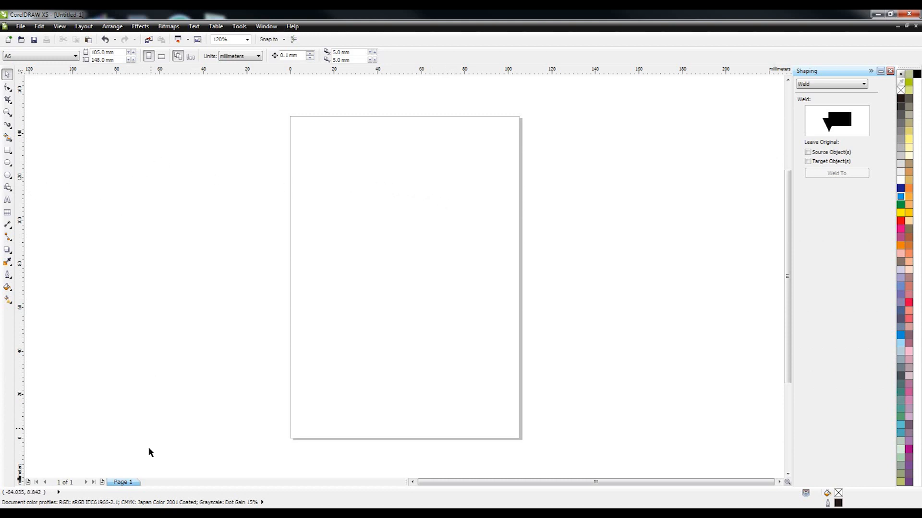
Switch to Paint and sketch four stacked horizontal bands forming a striped globe, with a wide gap across the middle
key(super)
click(28, 382)
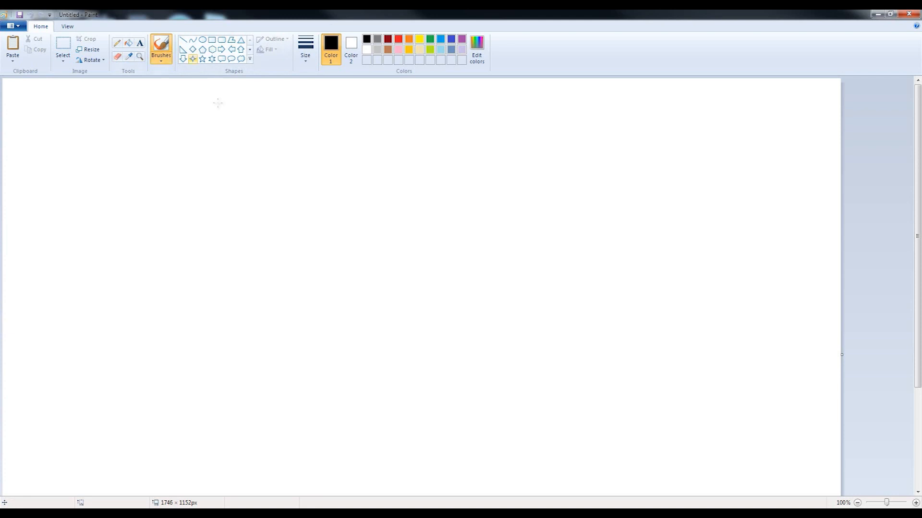
mouse_move(327, 179)
mouse_down()
mouse_move(389, 171)
mouse_move(382, 202)
mouse_move(315, 198)
mouse_move(323, 175)
mouse_up()
mouse_move(303, 235)
mouse_down()
mouse_move(454, 245)
mouse_move(452, 222)
mouse_move(309, 210)
mouse_up()
mouse_move(310, 291)
mouse_down()
mouse_move(462, 293)
mouse_move(426, 322)
mouse_move(398, 323)
mouse_move(322, 312)
mouse_move(310, 295)
mouse_up()
mouse_move(341, 345)
mouse_down()
mouse_move(425, 345)
mouse_move(359, 361)
mouse_move(341, 341)
mouse_up()
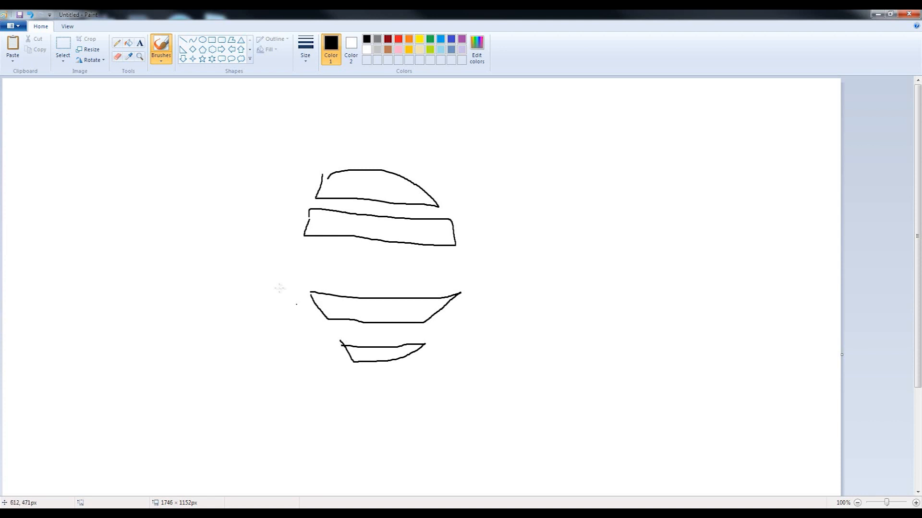
Handwrite INDOSIAR in the wide gap of the sketch, with a double-ringed O, and draw a frame around the whole logo
drag(275, 244, 270, 278)
mouse_move(281, 271)
mouse_down()
mouse_move(285, 251)
mouse_move(307, 243)
mouse_move(307, 277)
mouse_up()
drag(315, 247, 306, 274)
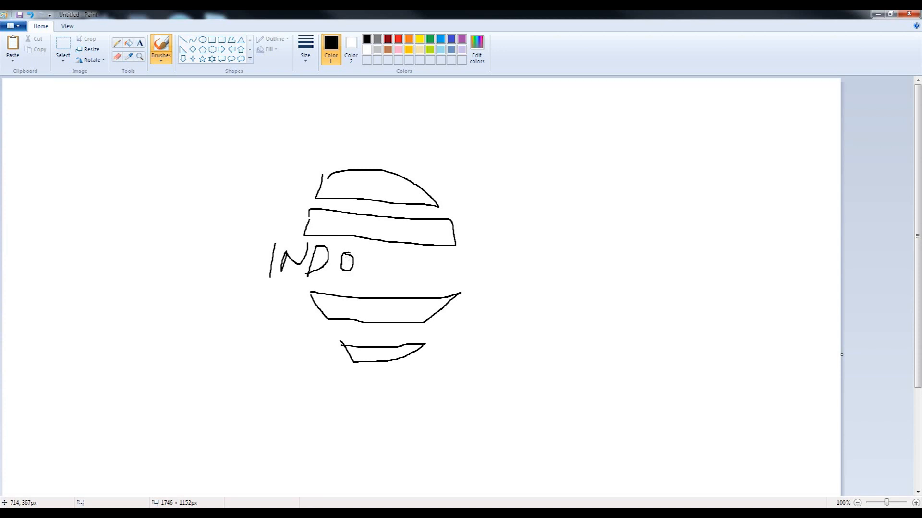
drag(343, 278, 365, 258)
mouse_move(383, 252)
mouse_down()
mouse_move(378, 277)
mouse_move(390, 249)
mouse_move(407, 254)
mouse_move(411, 273)
mouse_move(428, 257)
mouse_move(423, 266)
mouse_move(380, 255)
mouse_move(390, 278)
mouse_move(376, 281)
mouse_move(429, 256)
mouse_move(437, 285)
mouse_up()
key(ctrl+z)
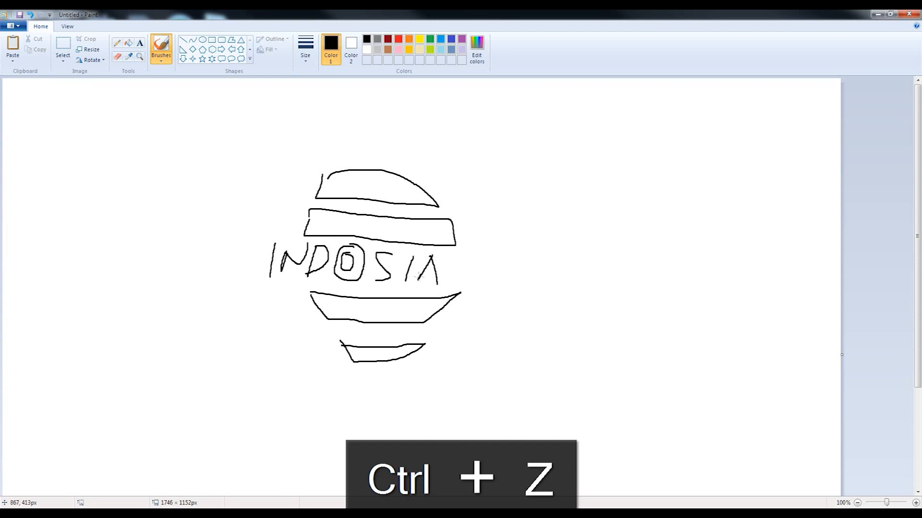
mouse_move(450, 247)
mouse_down()
mouse_move(448, 280)
mouse_move(445, 253)
mouse_move(455, 267)
mouse_move(498, 269)
mouse_up()
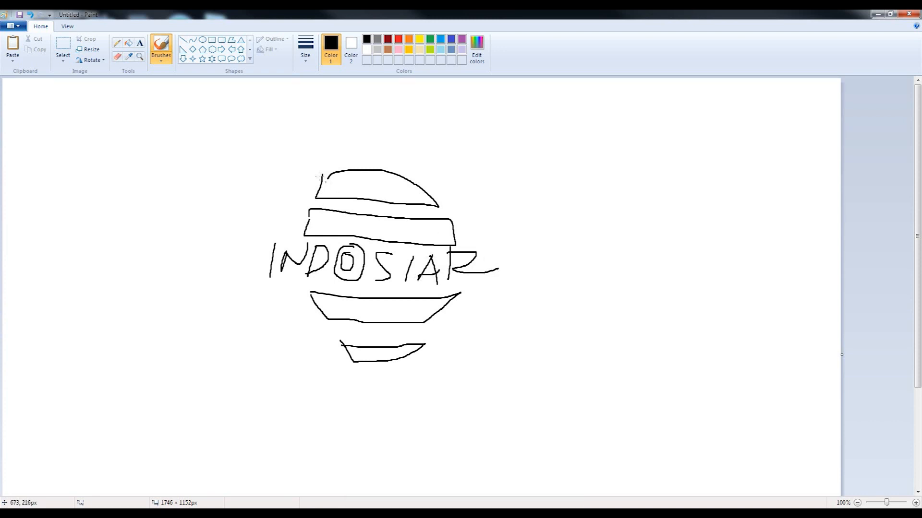
mouse_move(241, 149)
mouse_down()
mouse_move(547, 178)
mouse_move(559, 282)
mouse_move(554, 401)
mouse_move(480, 417)
mouse_move(306, 406)
mouse_move(225, 372)
mouse_move(224, 232)
mouse_move(232, 175)
mouse_move(248, 140)
mouse_up()
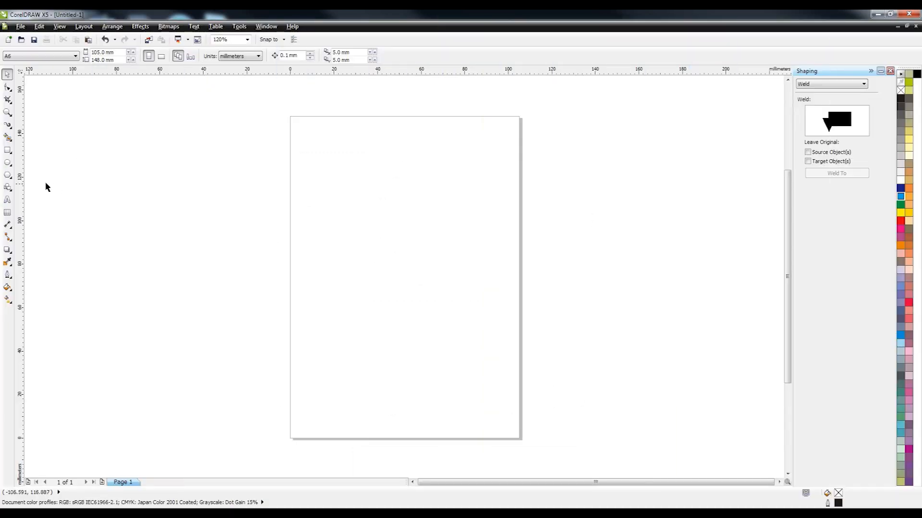
In CorelDRAW, draw a circle about 75 mm in diameter on the page and fill it with cyan
click(7, 163)
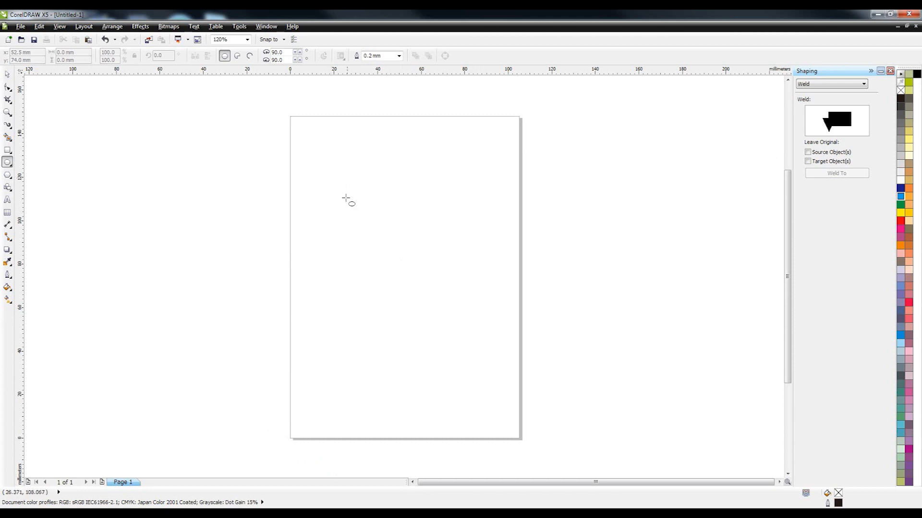
drag(342, 180, 485, 340)
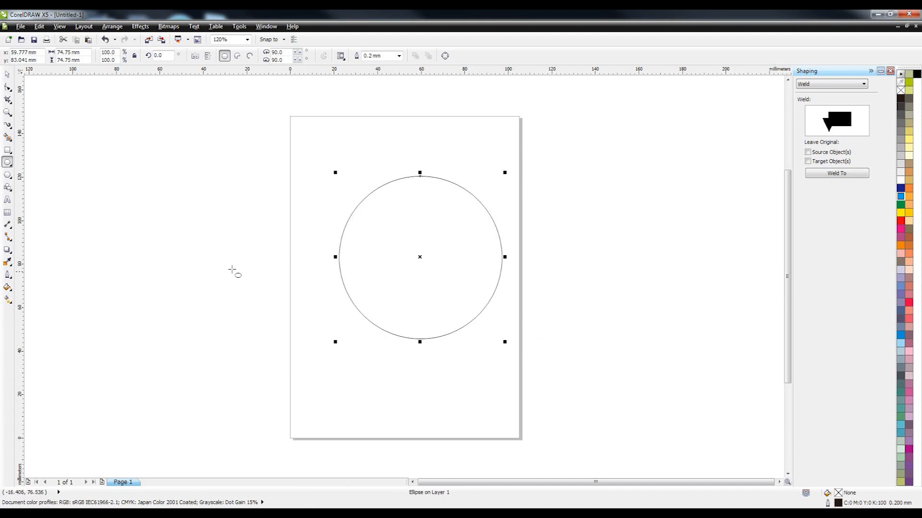
click(7, 150)
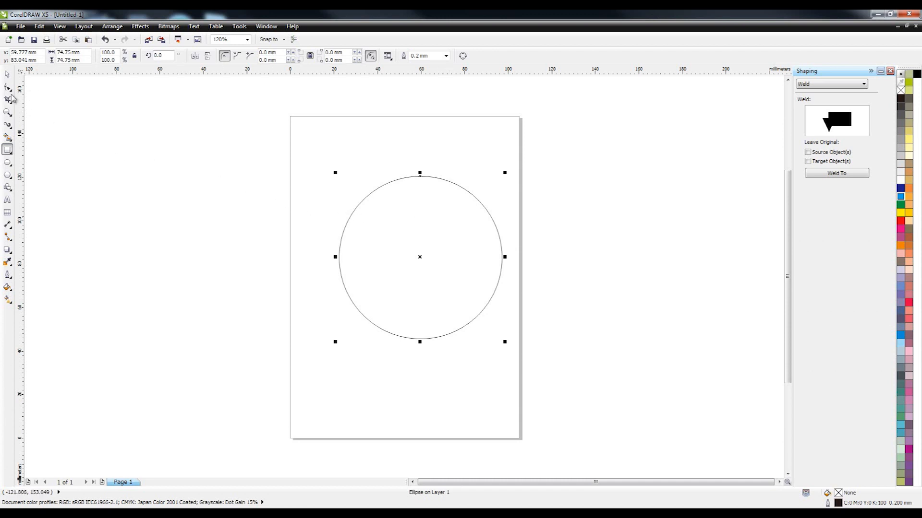
click(7, 75)
click(425, 228)
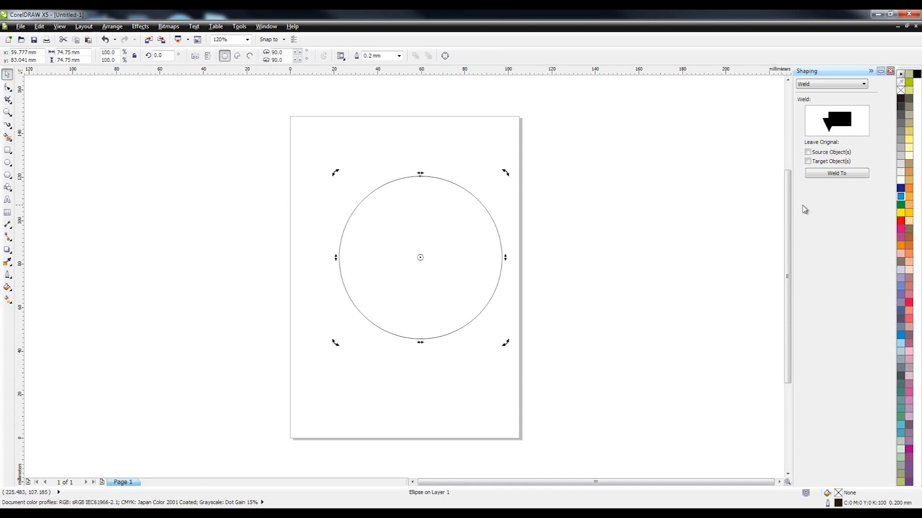
click(900, 196)
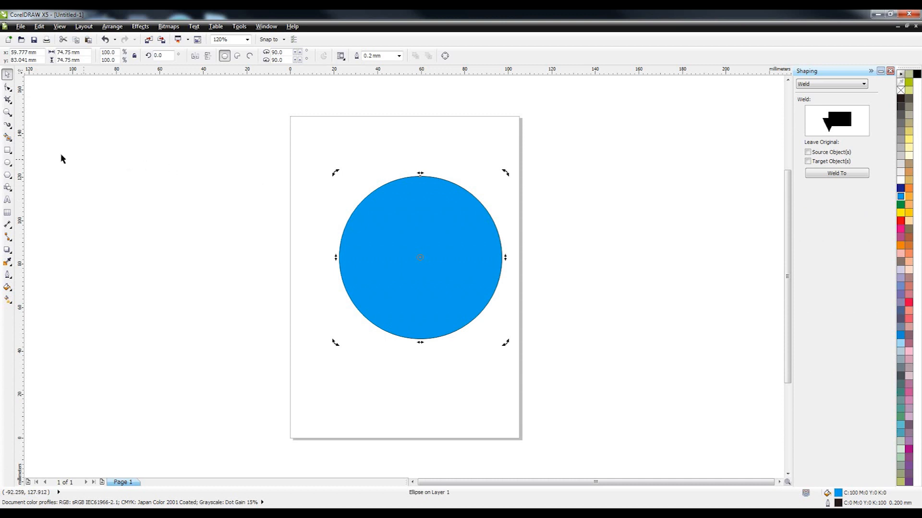
Draw a horizontal rectangle about 101 mm by 7 mm across the circle's upper part and fill it with red
click(8, 150)
drag(311, 212, 531, 227)
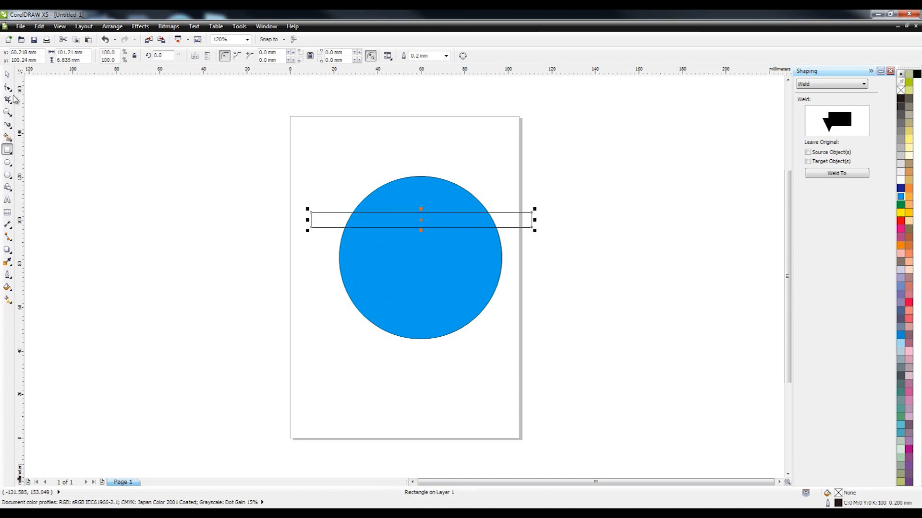
click(8, 75)
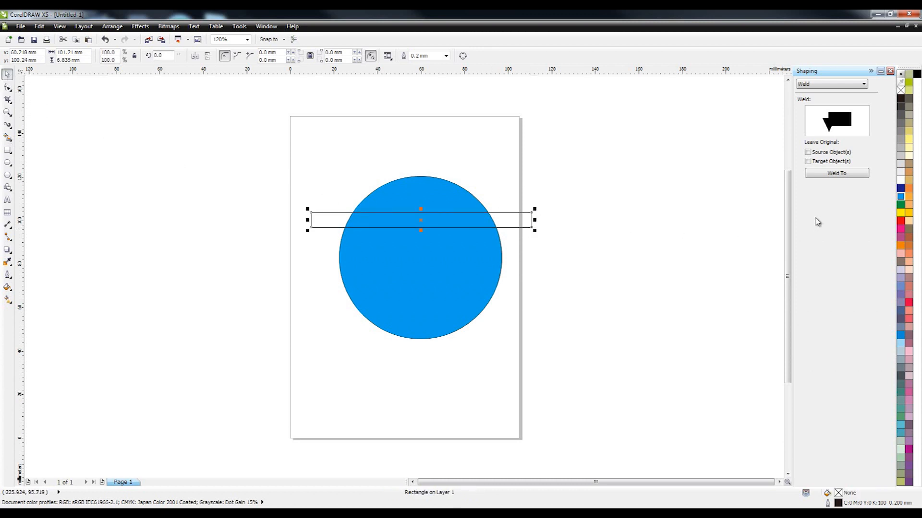
click(901, 222)
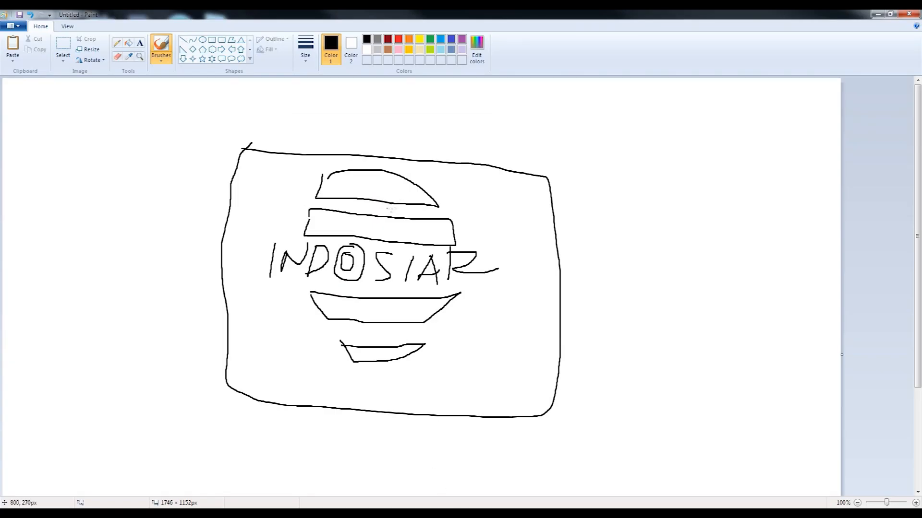
Mark the three gaps between the sketched logo bands in Paint with short strokes, and return to CorelDRAW
drag(387, 209, 434, 207)
drag(389, 290, 398, 283)
drag(393, 333, 440, 326)
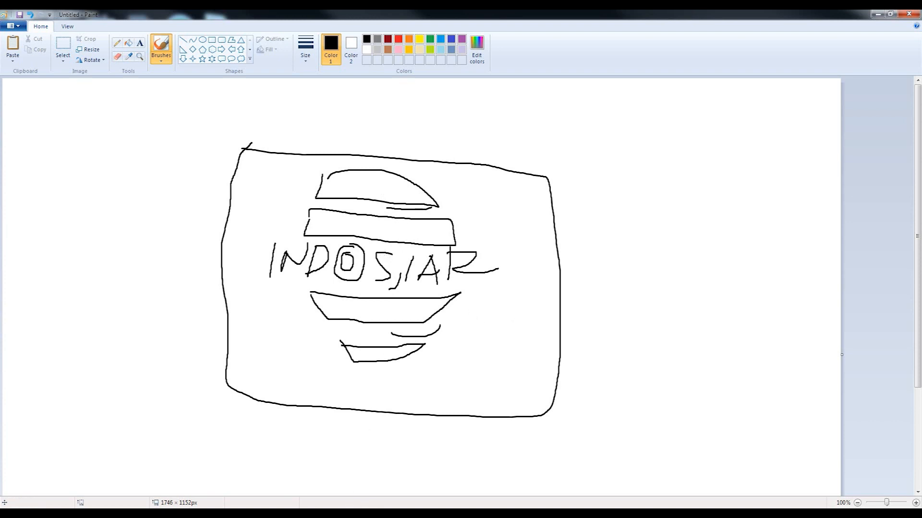
click(362, 483)
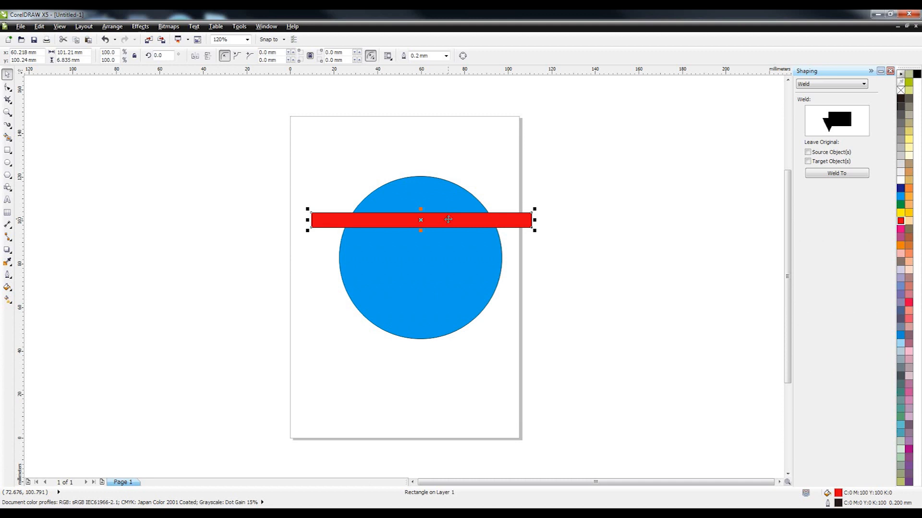
Duplicate the red bar and place the copy across the lower part of the circle
key(ctrl+c)
key(ctrl+v)
drag(470, 223, 468, 304)
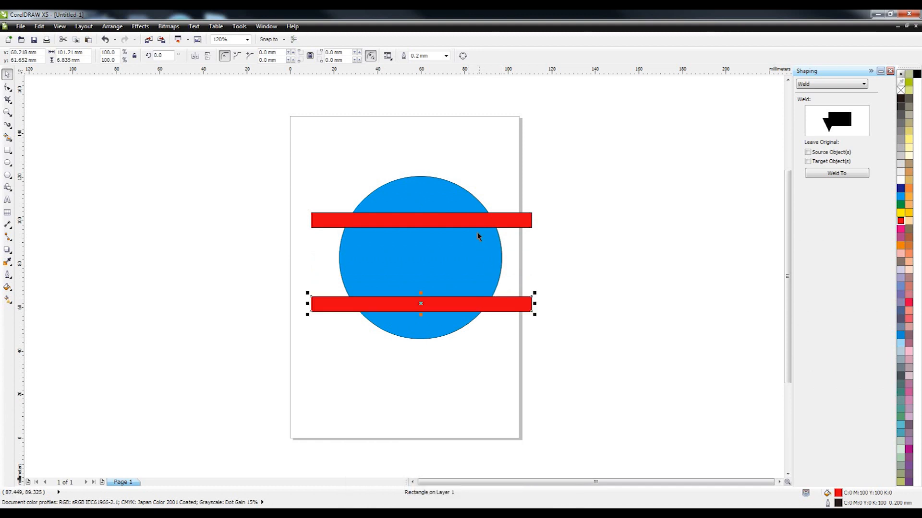
drag(465, 305, 466, 312)
Add a third red bar about 18 mm high across the circle's middle and adjust the position of the top bar
drag(477, 219, 422, 230)
drag(423, 271, 424, 277)
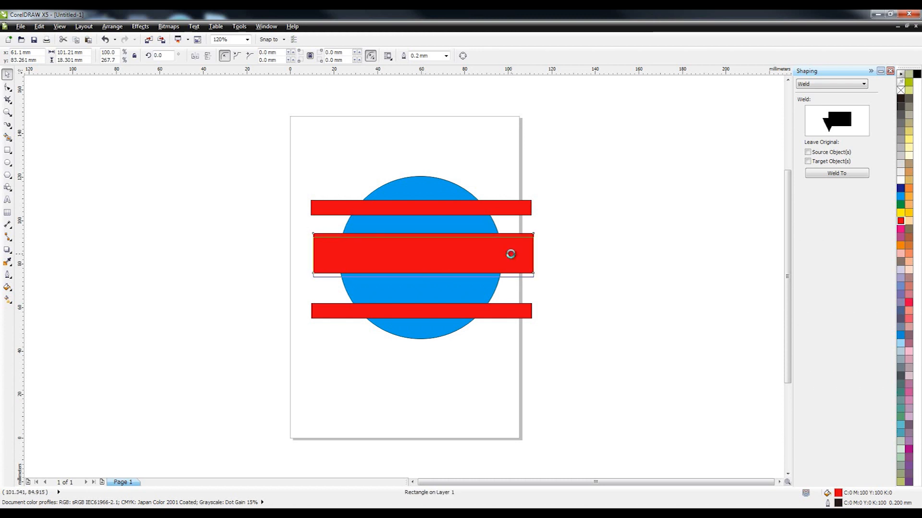
key(Tab)
click(452, 208)
drag(458, 205, 456, 207)
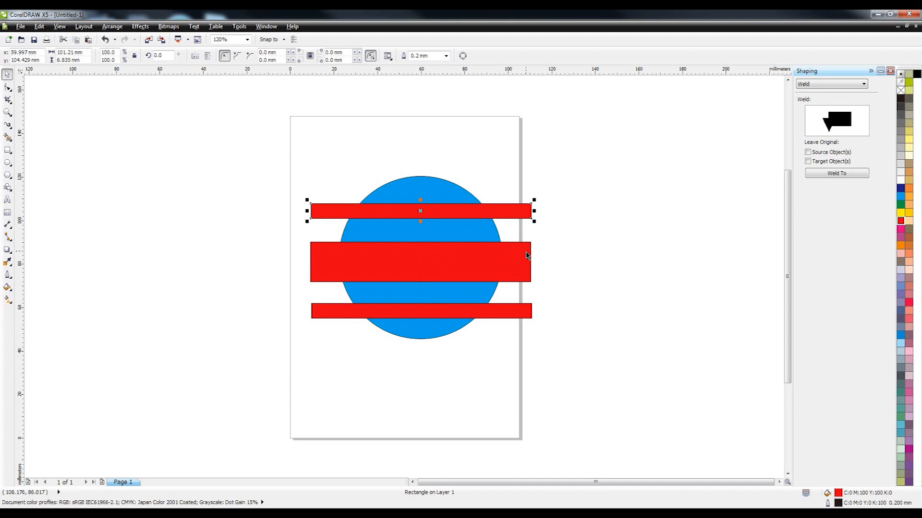
Group the three red bars
shift+click(526, 256)
shift+click(522, 311)
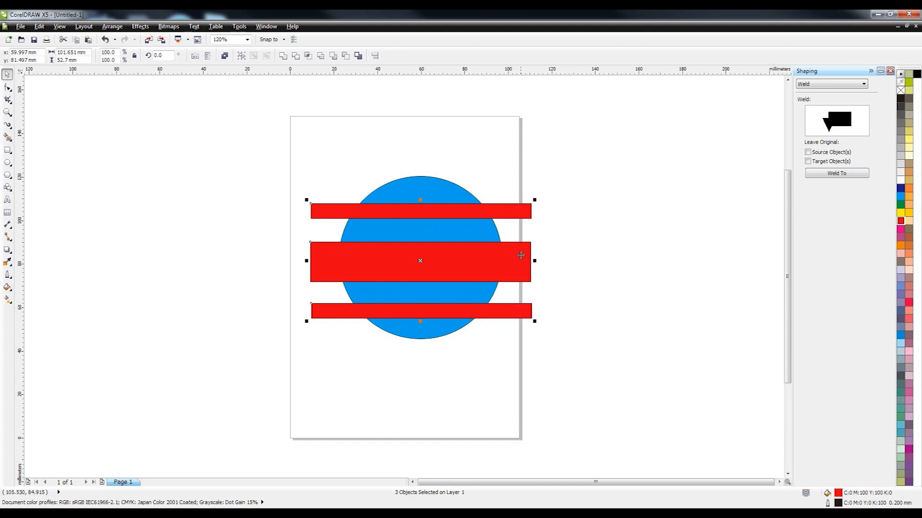
key(ctrl+g)
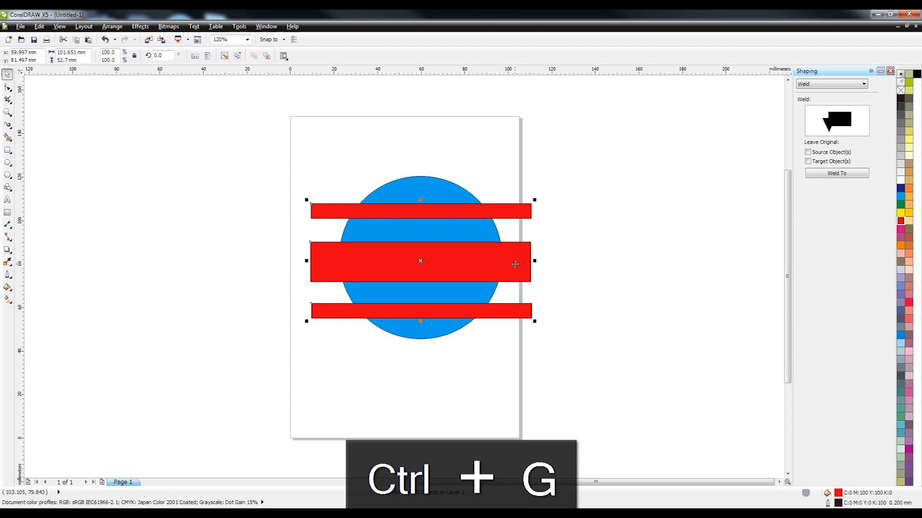
right_click(516, 264)
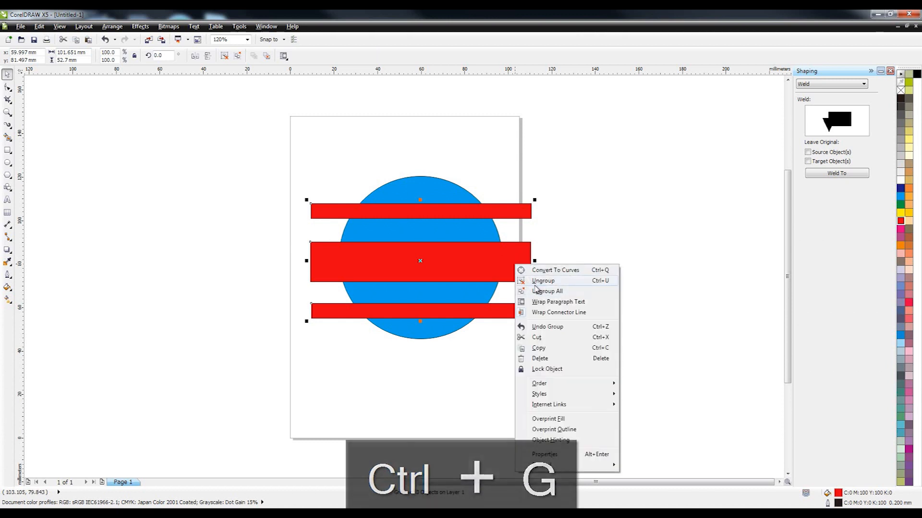
click(670, 193)
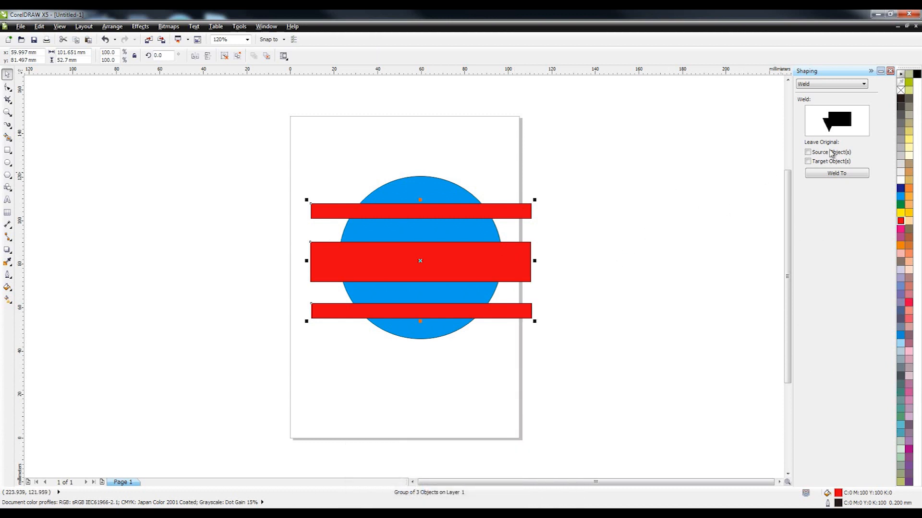
Trim the blue circle with the grouped red bars, leaving the original source object
click(834, 86)
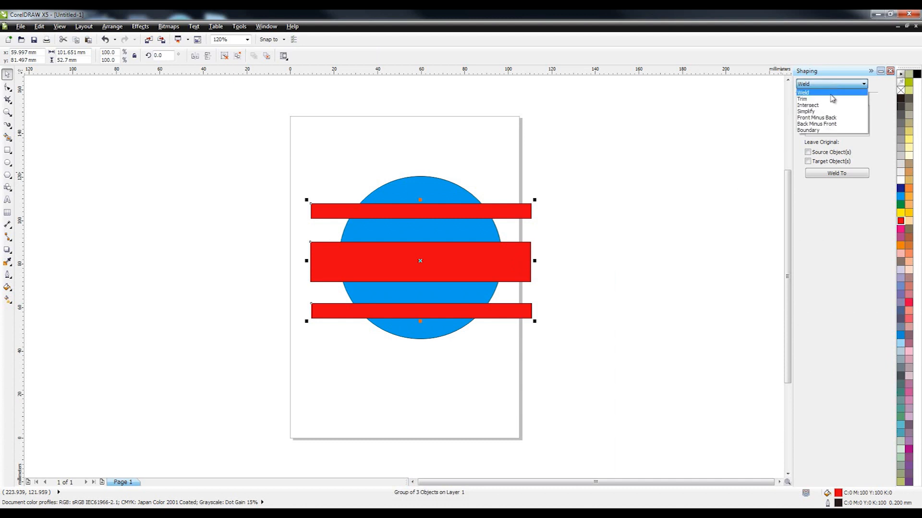
click(833, 95)
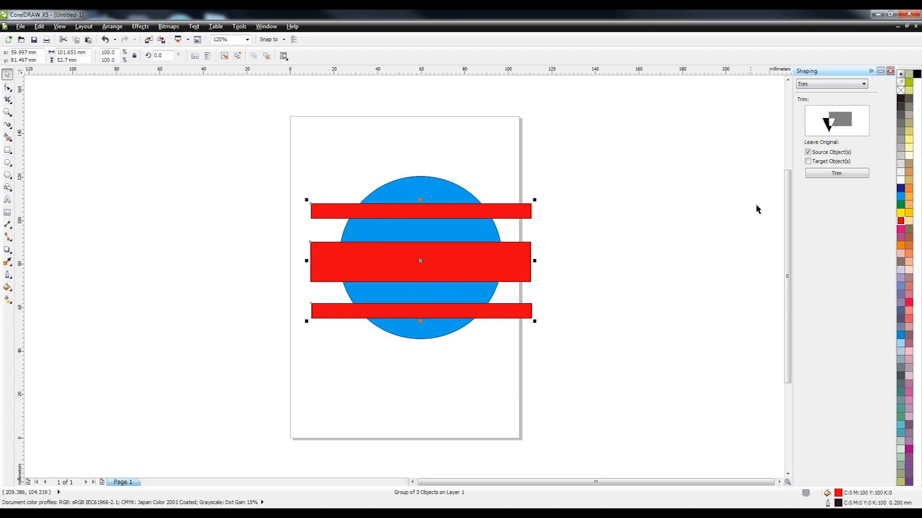
click(824, 174)
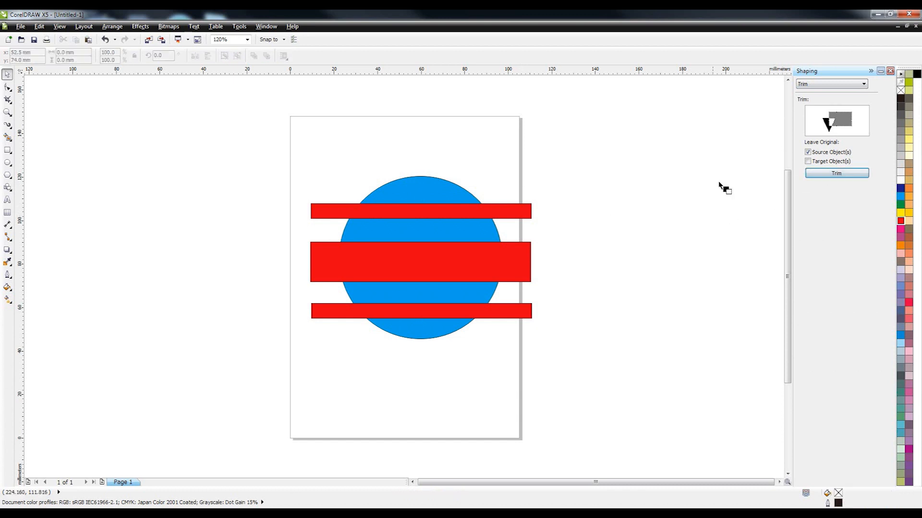
click(449, 189)
Move the grouped red bars off the trimmed circle and delete them
drag(515, 214, 761, 260)
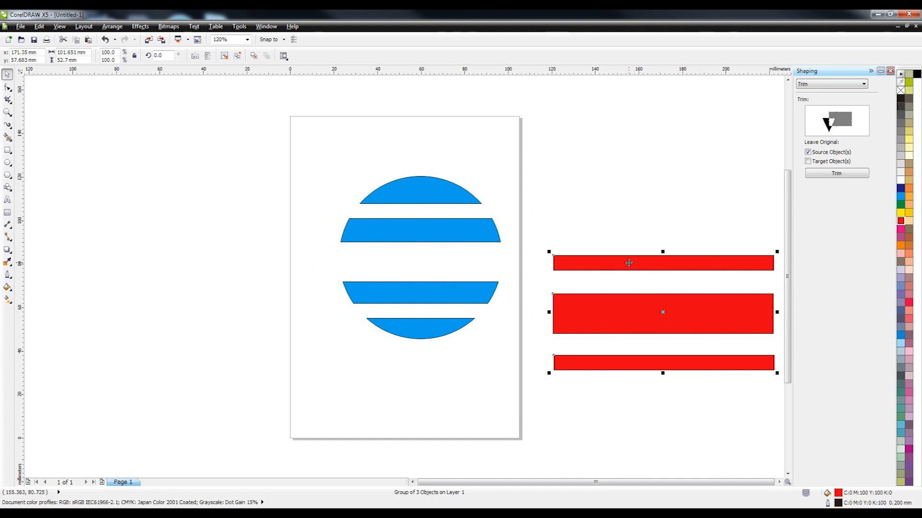
key(Delete)
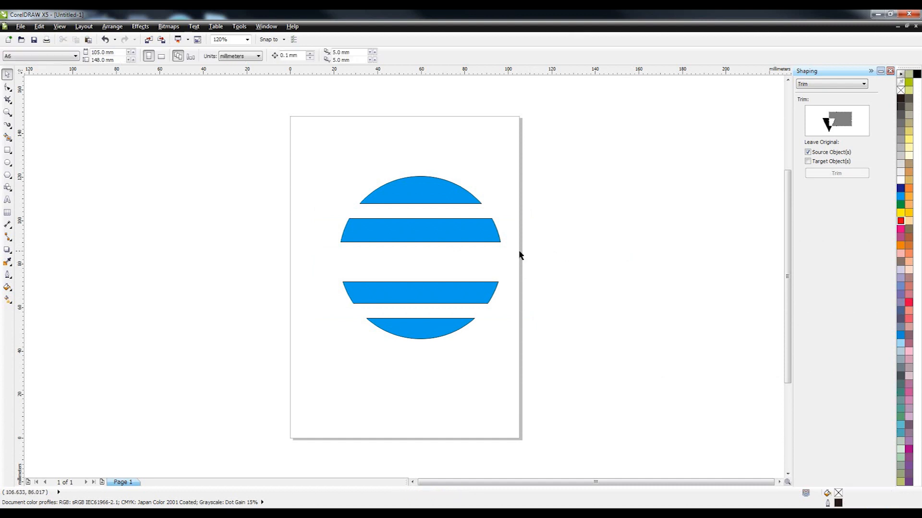
click(434, 196)
click(361, 255)
Add the text "IND SIAR" in the circle's wide middle gap, leaving a space where the letter O belongs
click(7, 200)
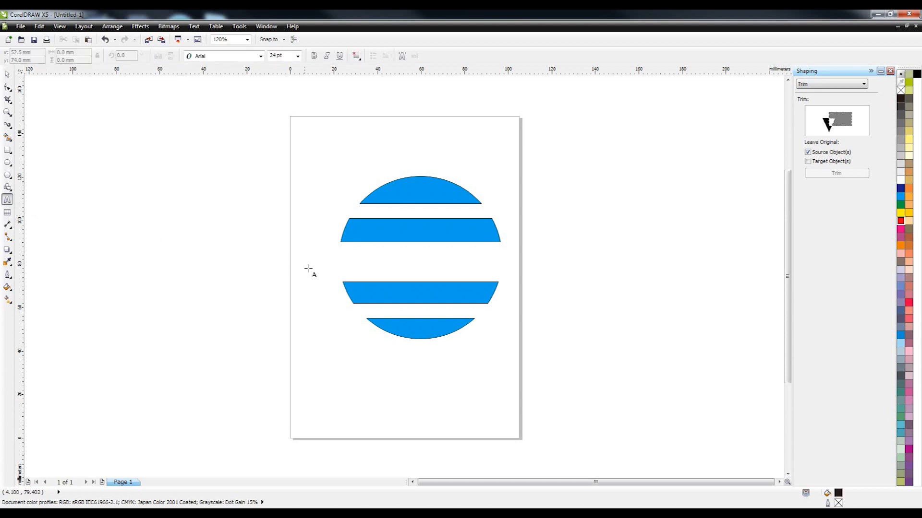
click(385, 266)
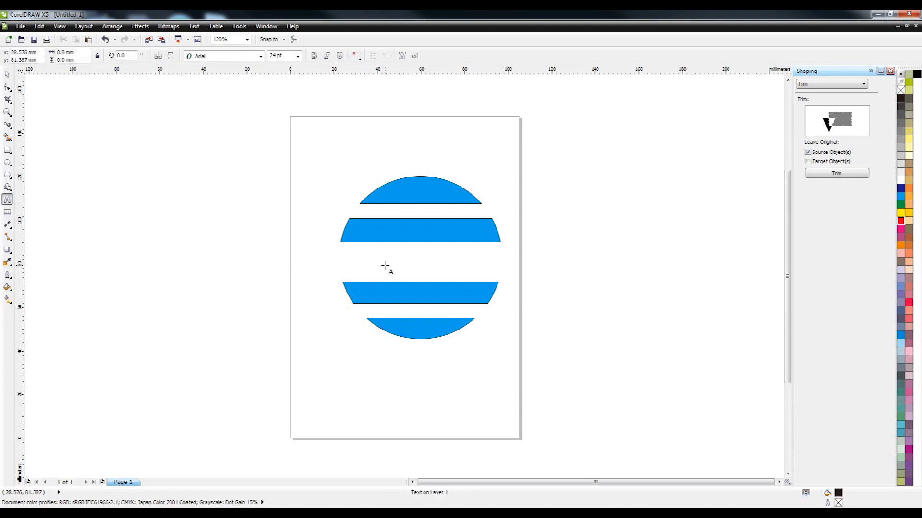
text(IN)
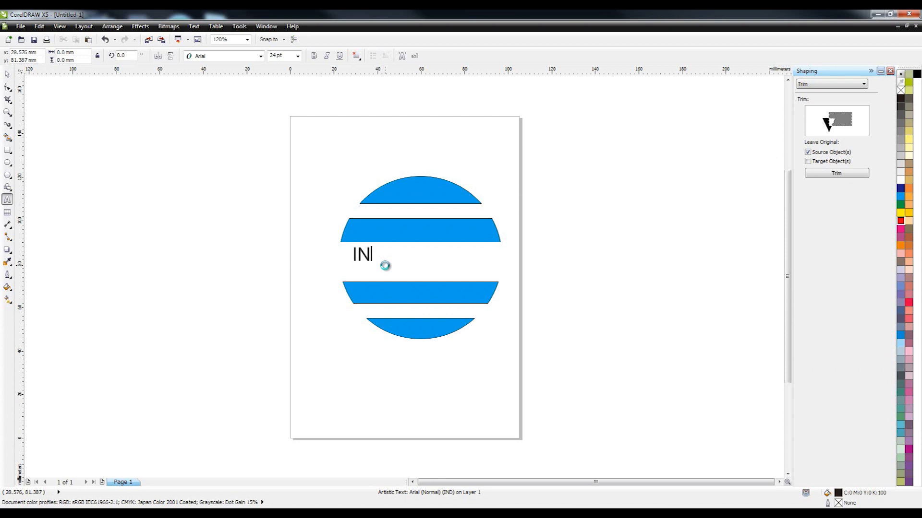
text(D)
drag(390, 266, 389, 266)
text(SIAR)
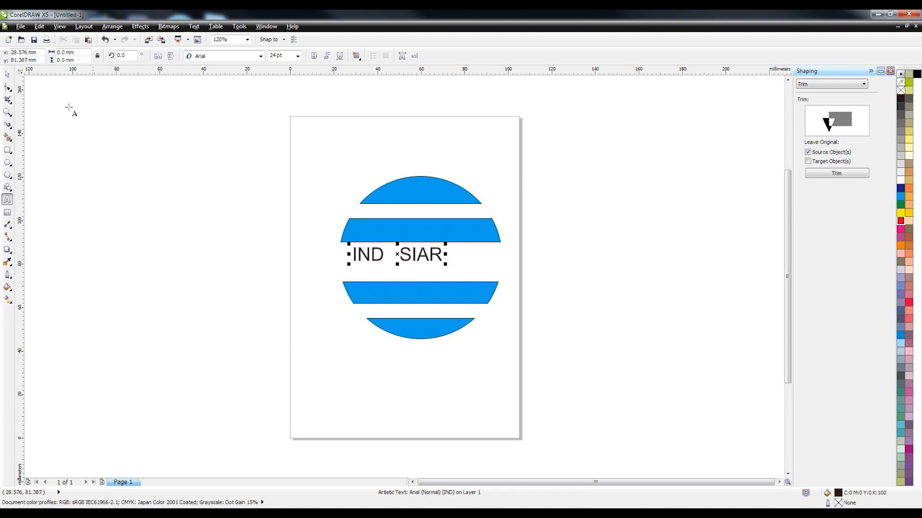
Set the "IND SIAR" text in Arial Black and enlarge it to about 47 pt within the circle's wide middle gap
click(7, 74)
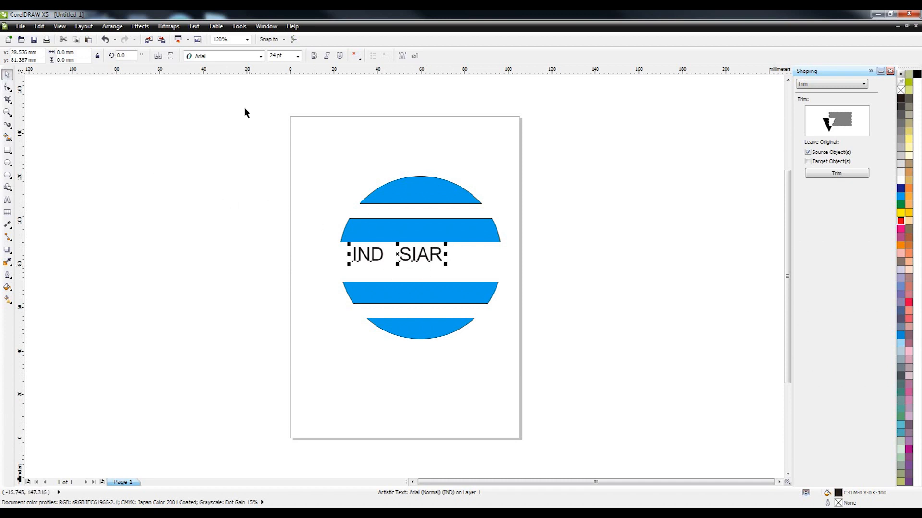
click(261, 56)
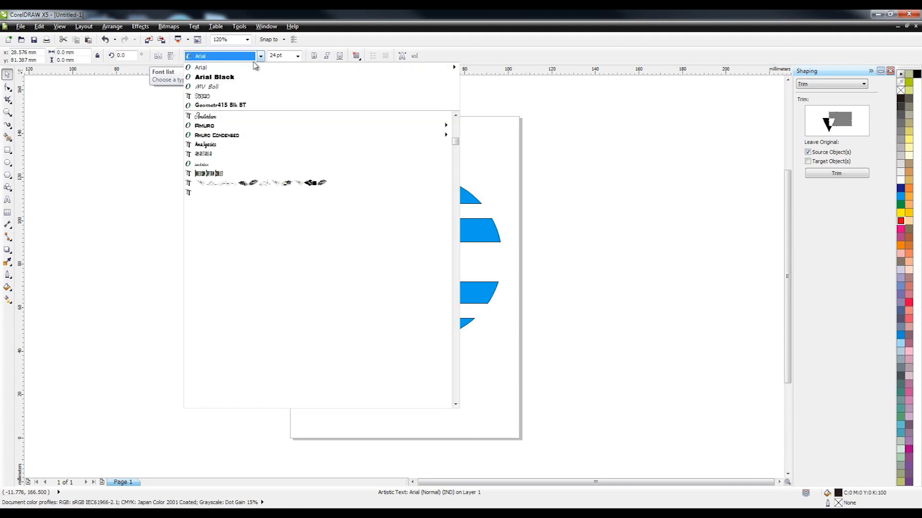
click(223, 78)
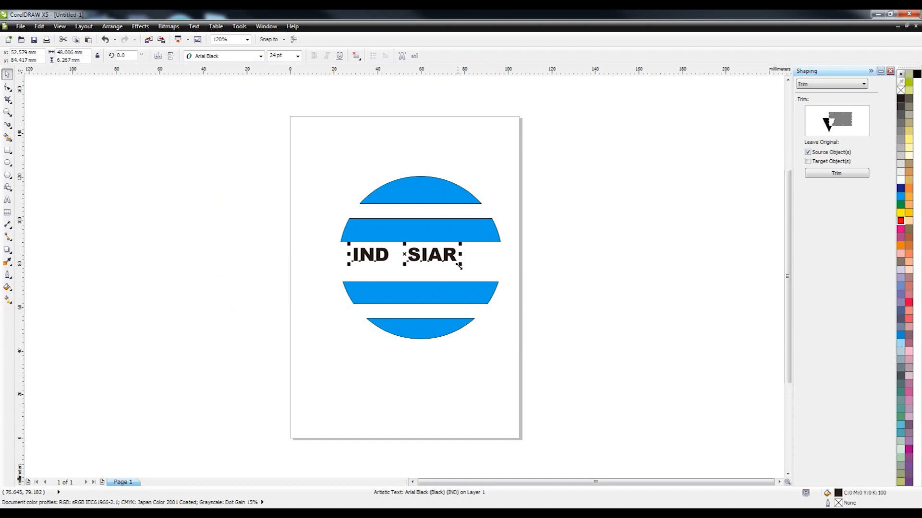
drag(461, 265, 510, 297)
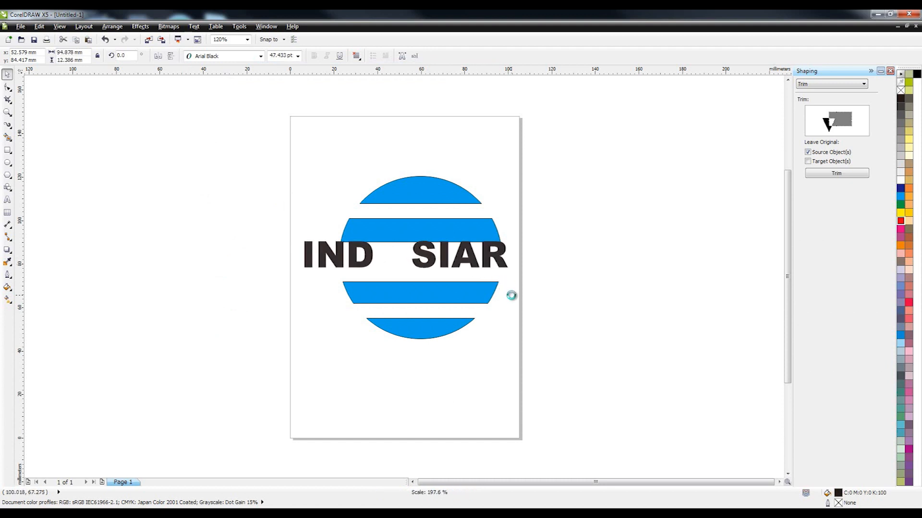
drag(466, 253, 492, 260)
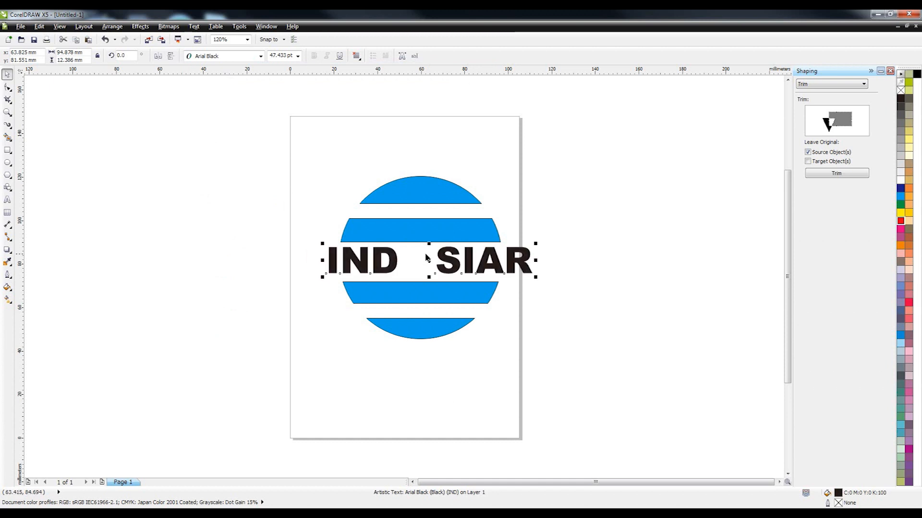
Draw a circle about 12.3 mm across in the space between "IND" and "SIAR"
scroll(415, 263, up, 2)
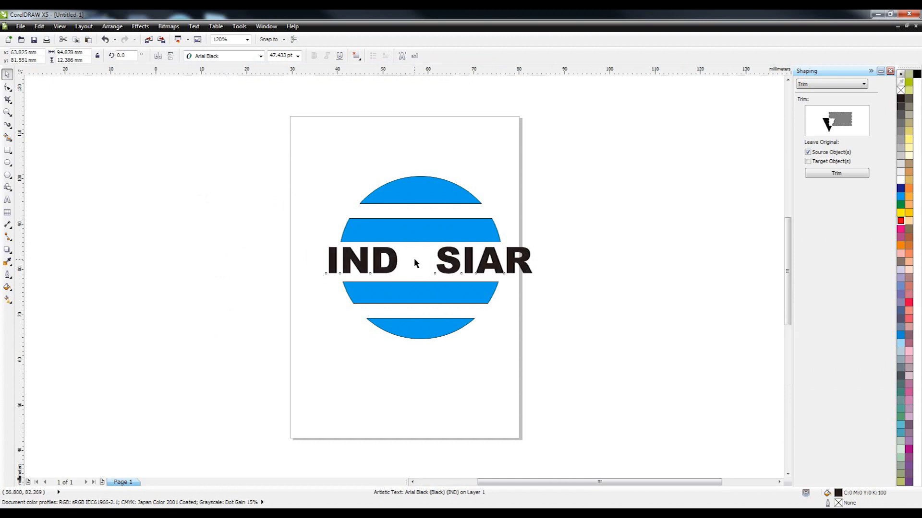
key(F7)
drag(396, 239, 452, 296)
key(space)
drag(434, 248, 432, 244)
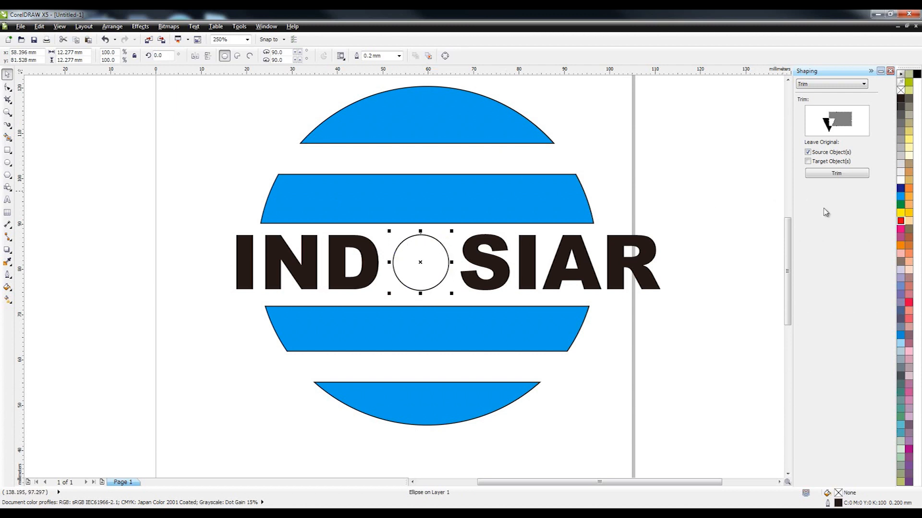
Give the small circle a red outline 2.0 mm wide and enlarge it to about 14.2 mm across
right_click(901, 223)
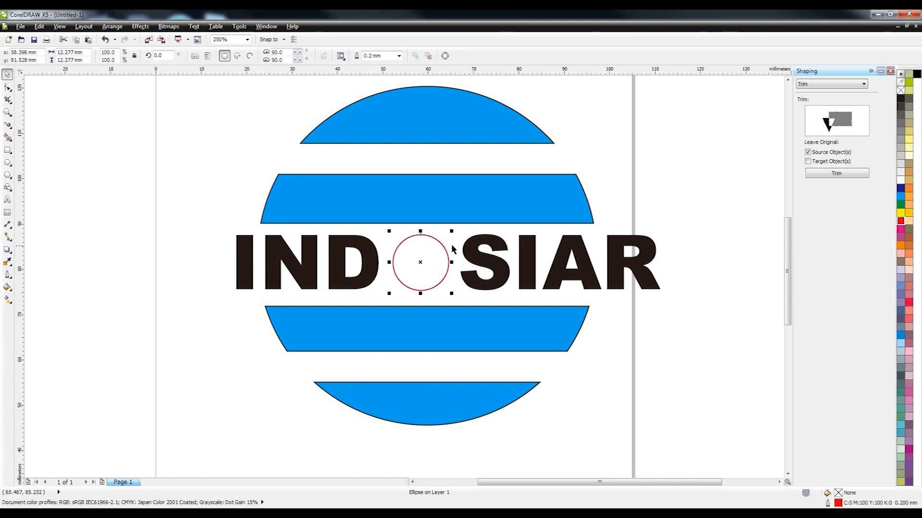
click(398, 56)
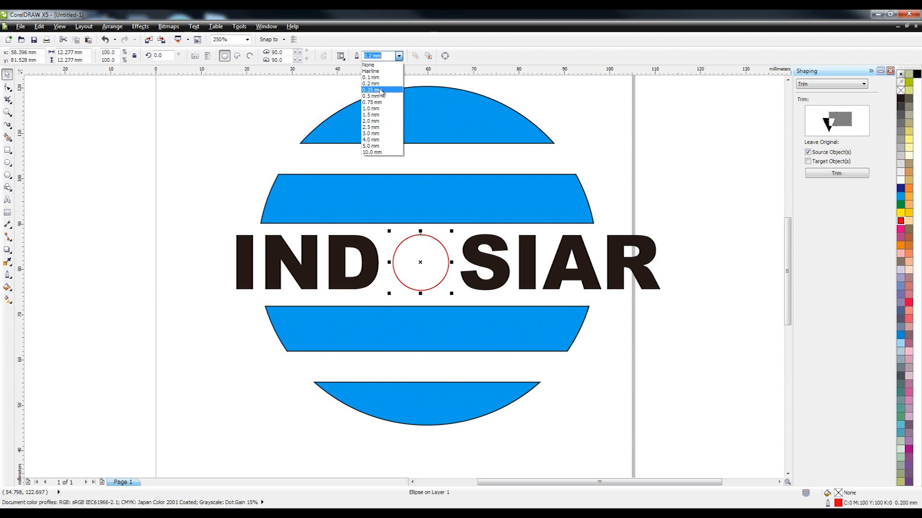
click(371, 108)
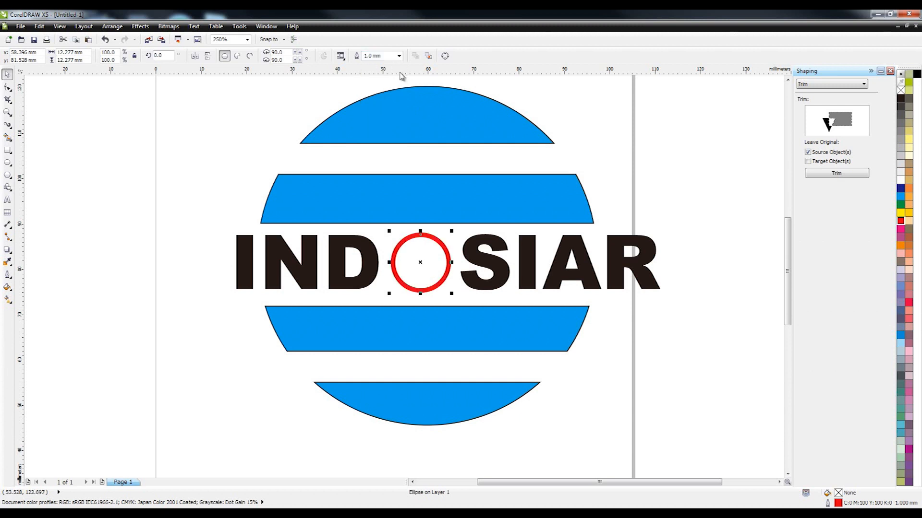
click(398, 56)
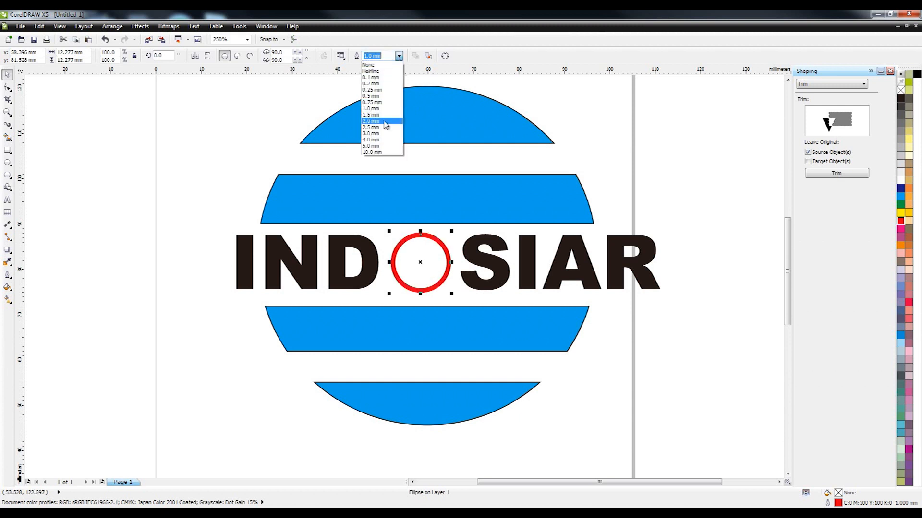
click(384, 134)
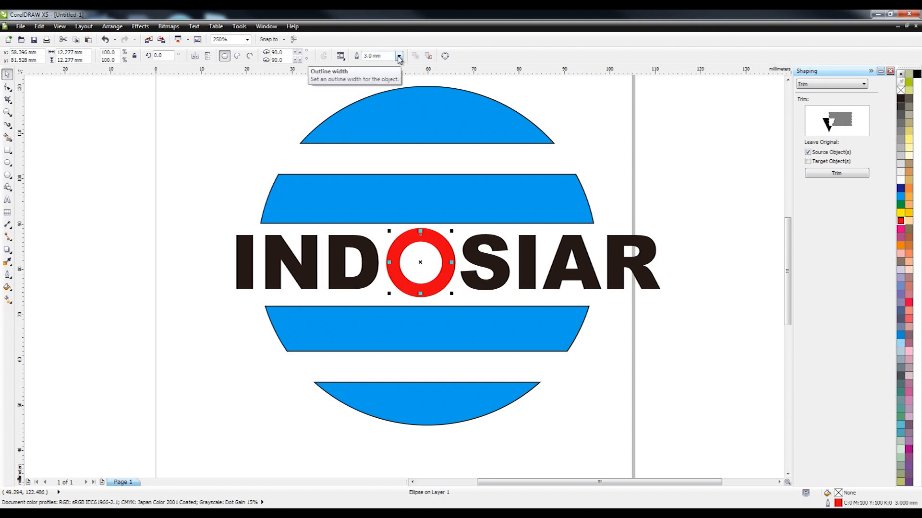
click(397, 56)
click(386, 124)
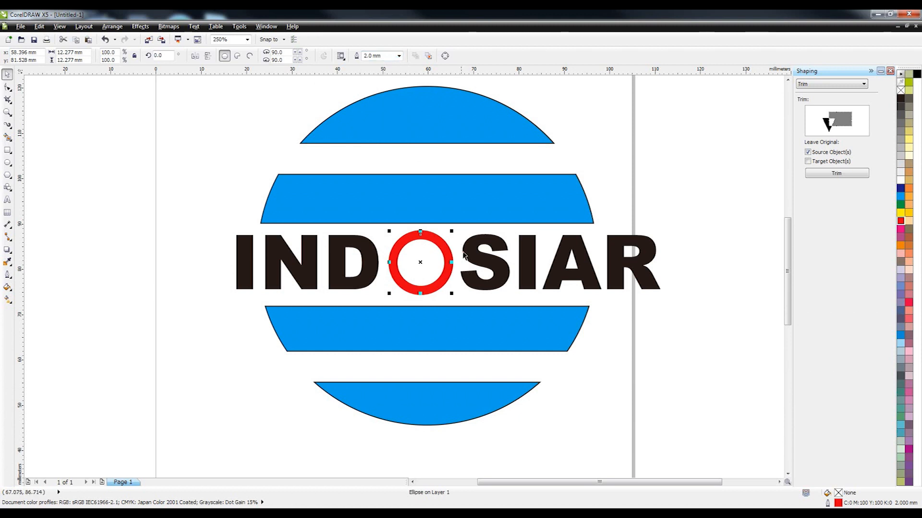
drag(451, 292, 453, 272)
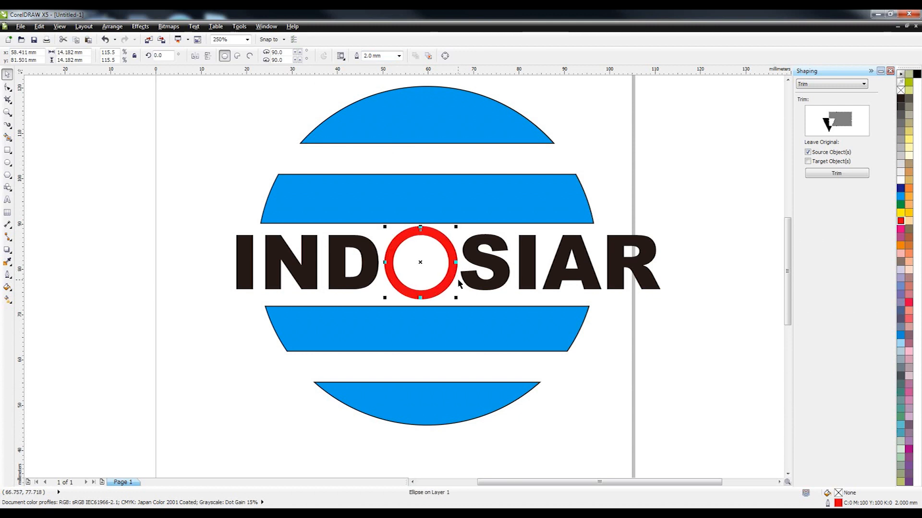
Duplicate the red ring in place, shrink the copy concentrically to about 7.5 mm and set its outline to 1.0 mm
key(ctrl+c)
key(ctrl+v)
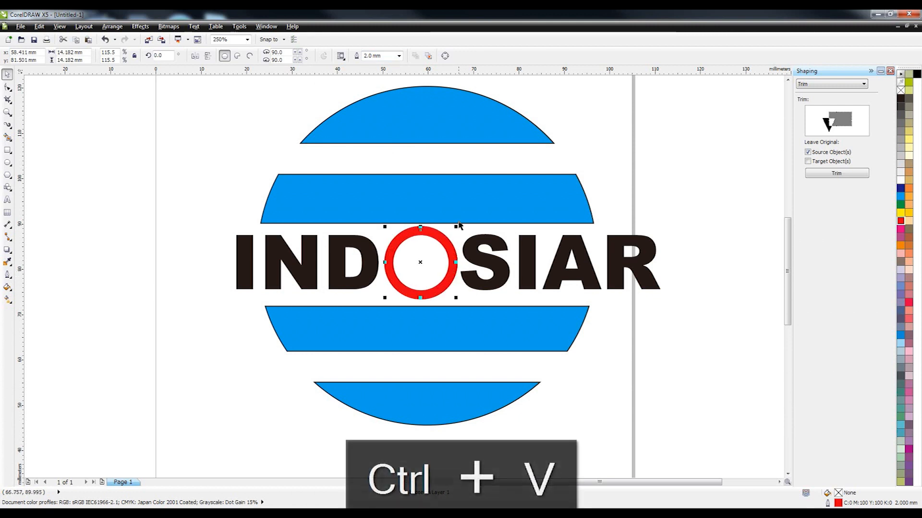
drag(457, 228, 443, 244)
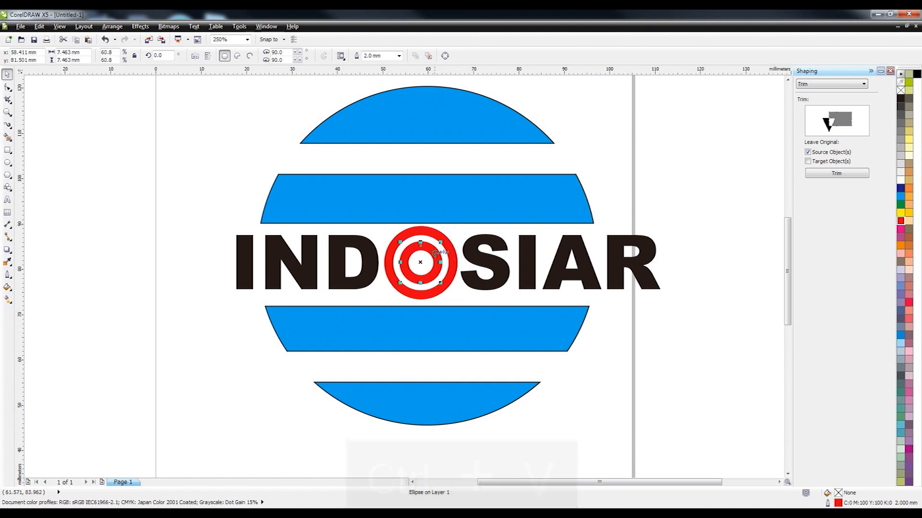
click(399, 56)
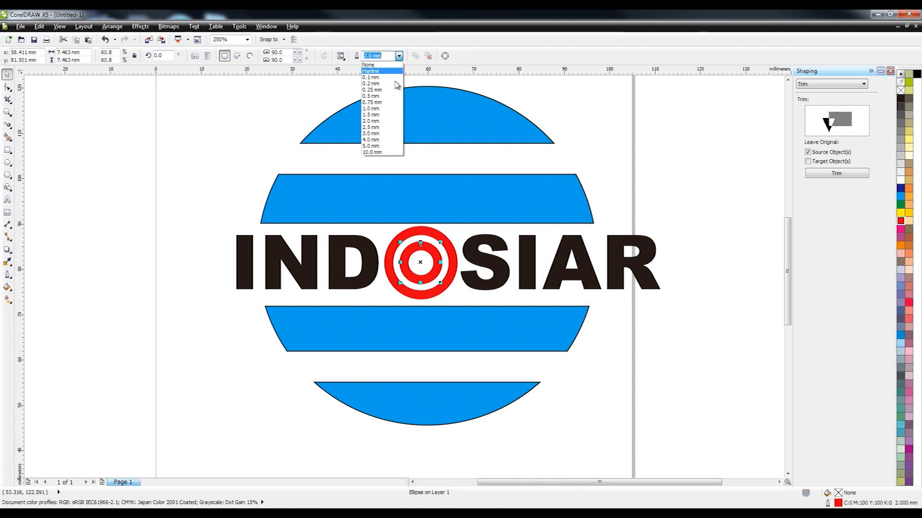
click(386, 117)
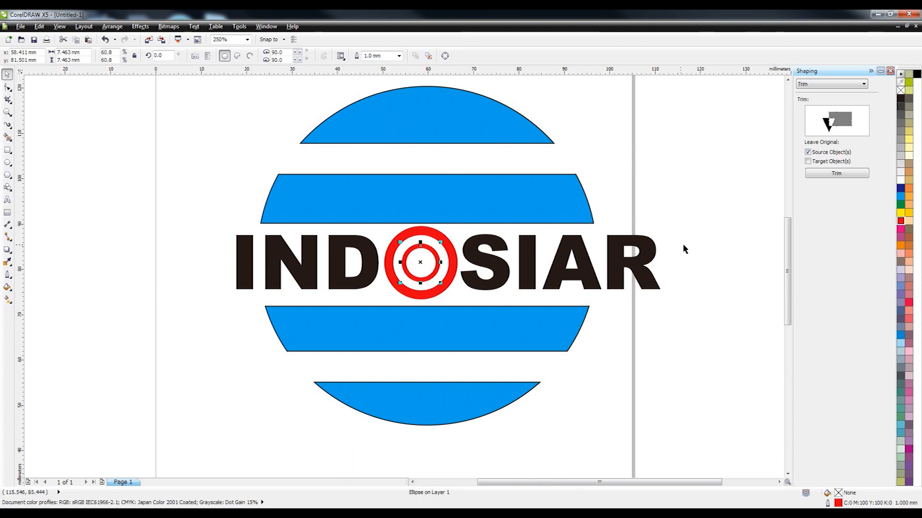
click(594, 269)
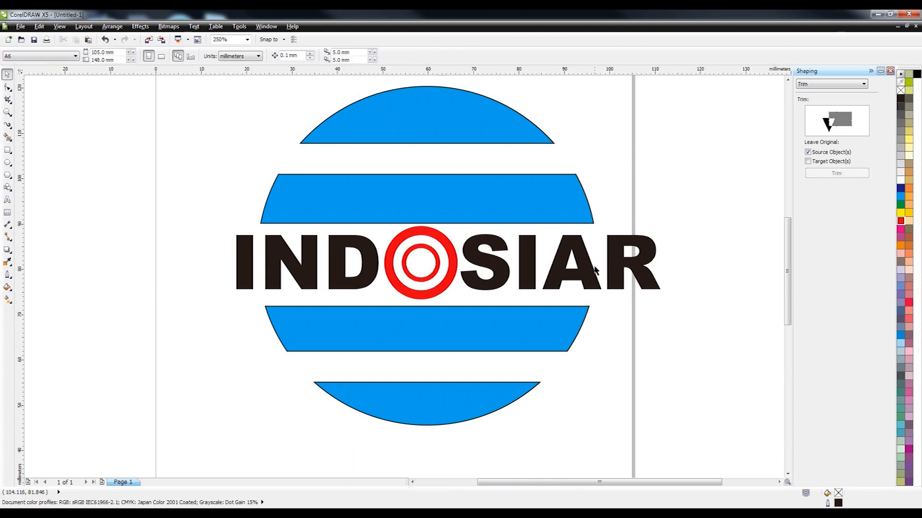
Make the outlines of both red rings scale with the image and reduce the pair to about 13.5 mm across
click(447, 256)
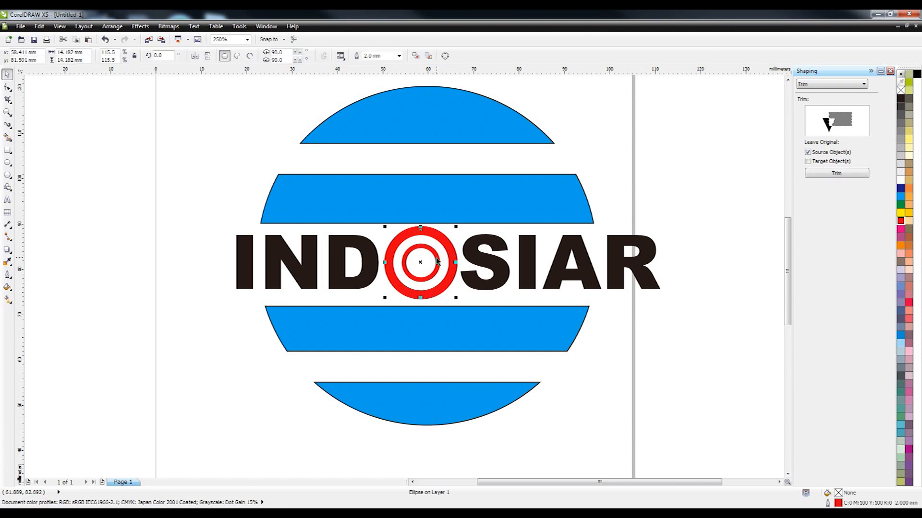
shift+click(437, 261)
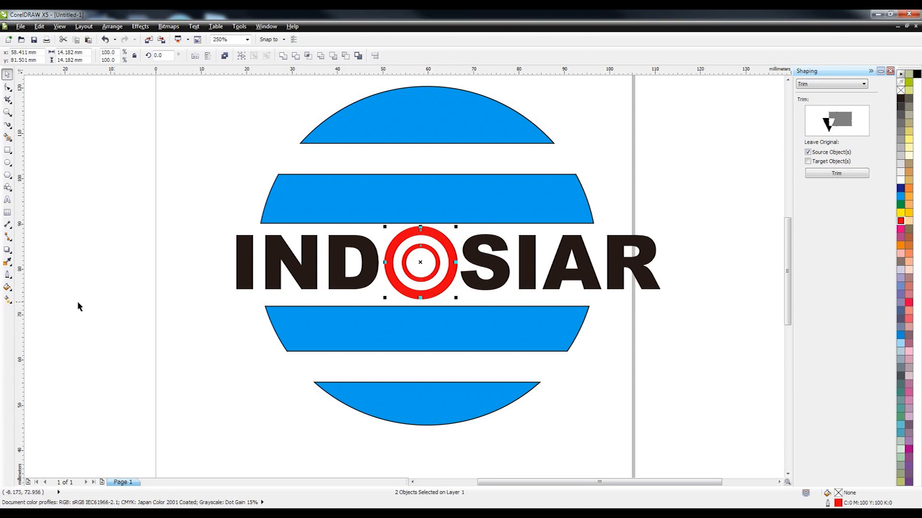
click(8, 276)
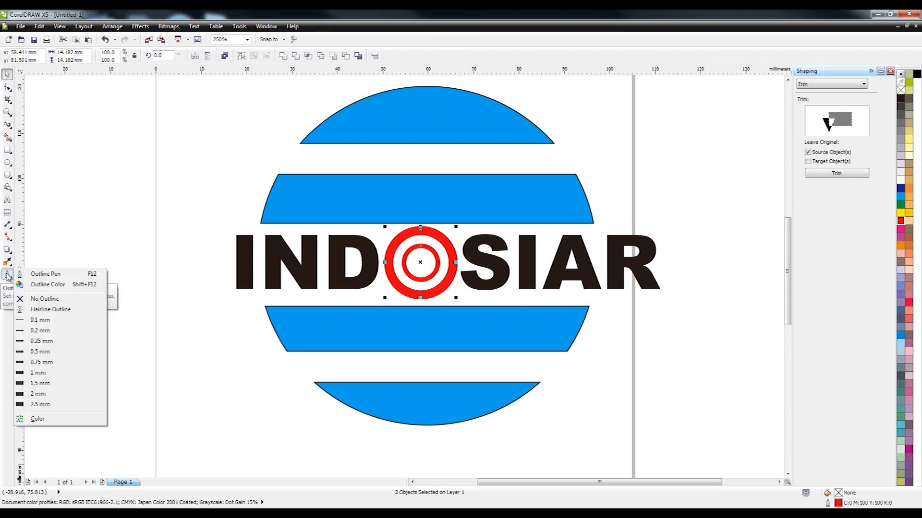
click(43, 276)
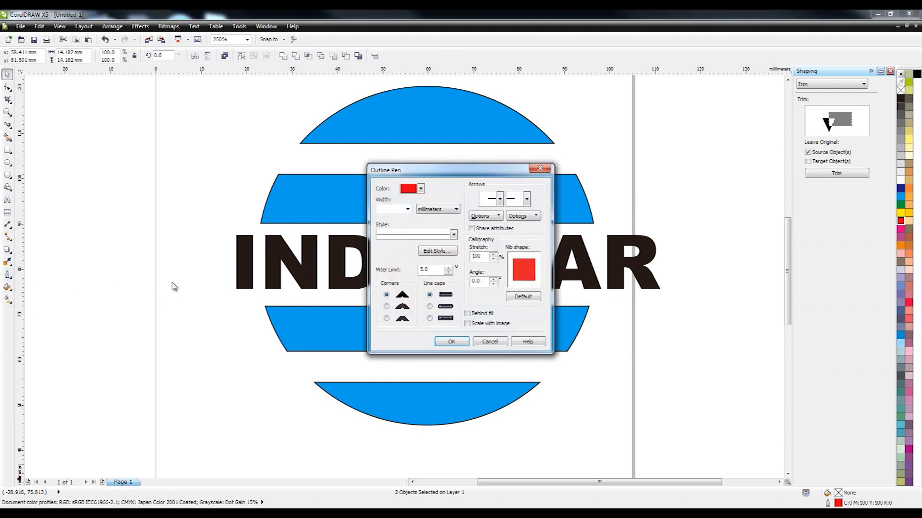
click(468, 324)
click(452, 343)
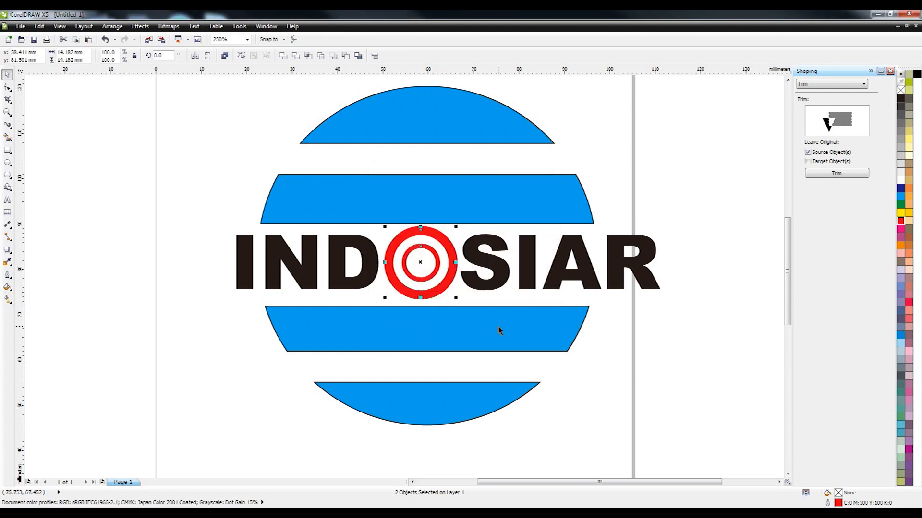
drag(456, 299, 454, 296)
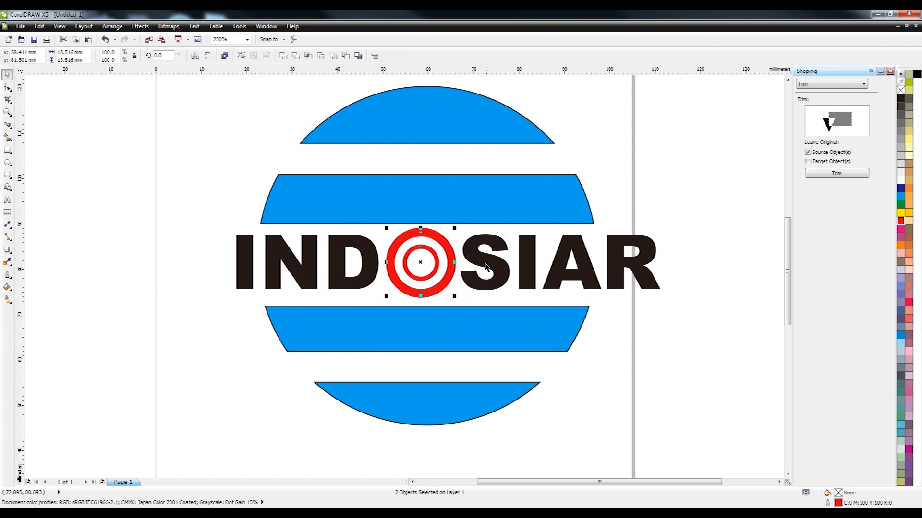
Centre the two red rings horizontally on the striped circle, group them and nudge the group slightly toward the letter D
shift+click(443, 191)
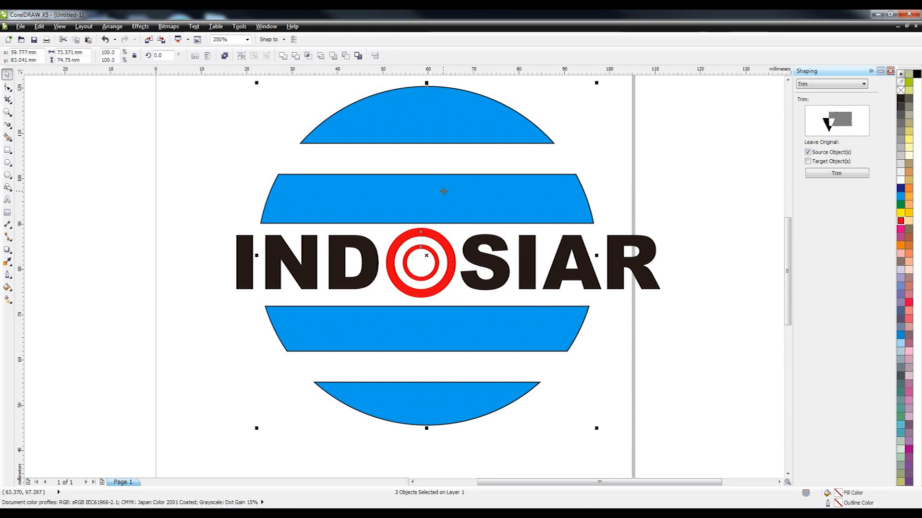
key(c)
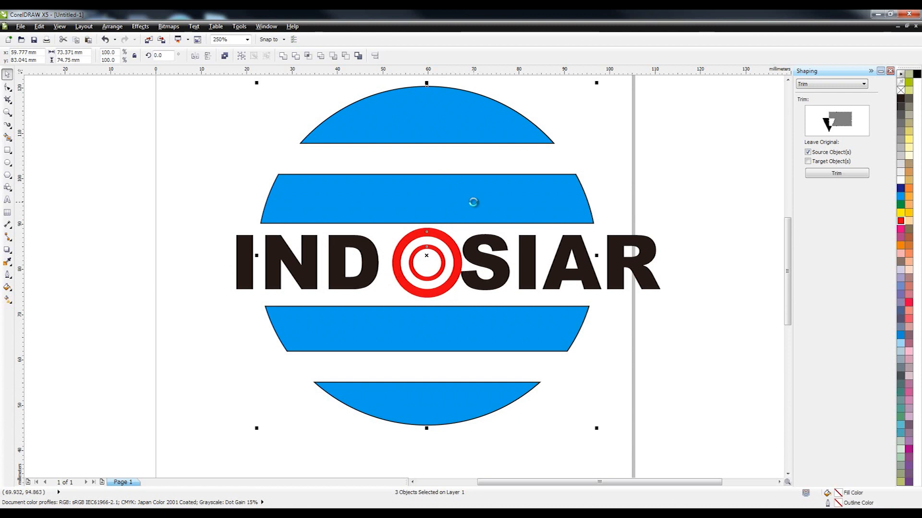
key(ctrl+z)
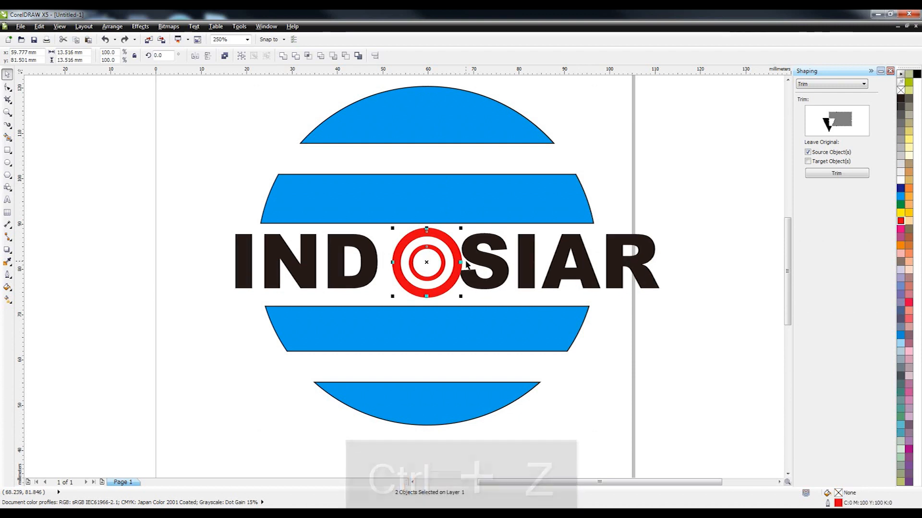
key(ctrl+g)
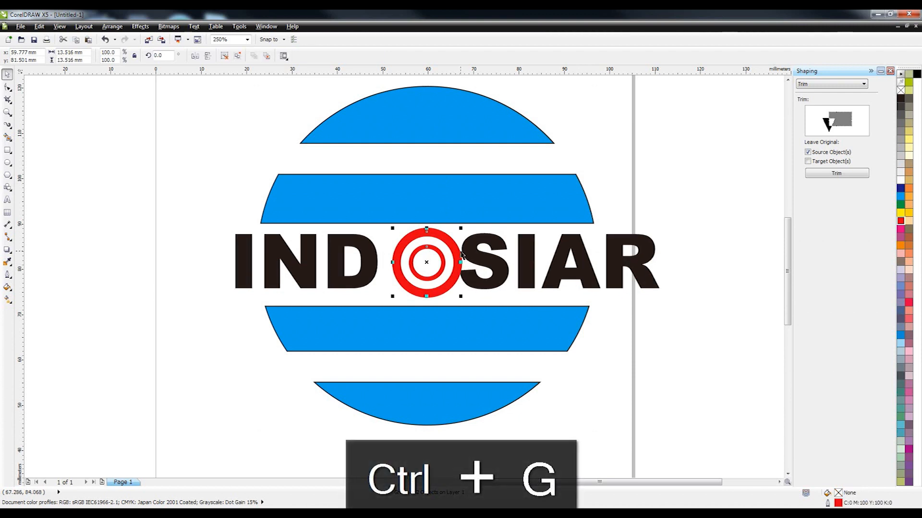
drag(457, 251, 452, 251)
Fill the striped circle with red
click(504, 270)
scroll(514, 272, down, 1)
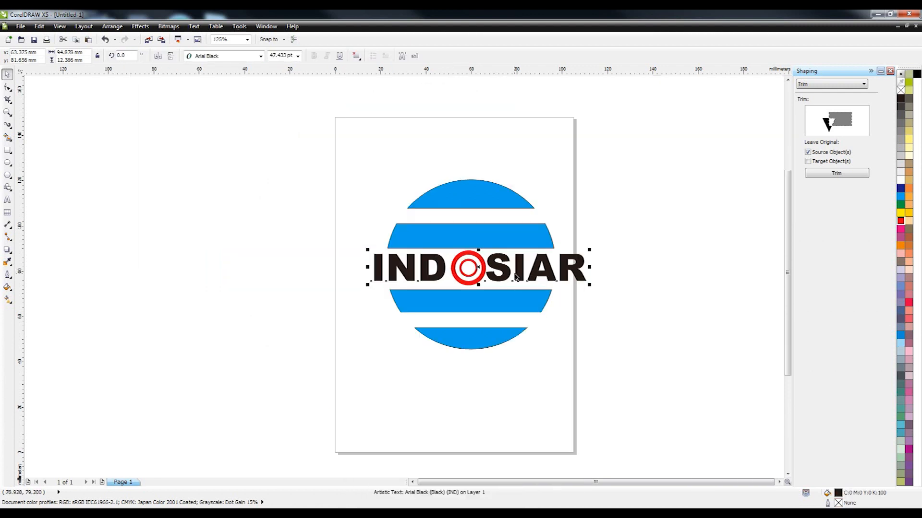
click(563, 297)
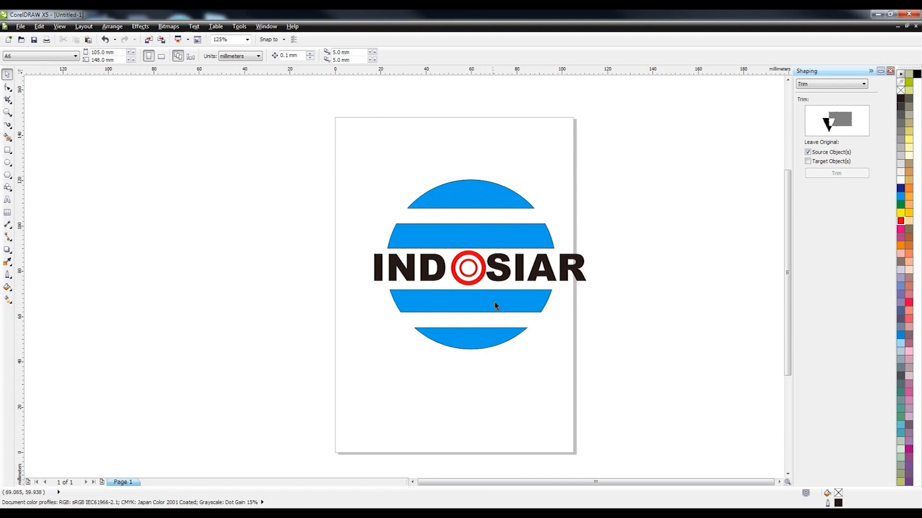
click(495, 202)
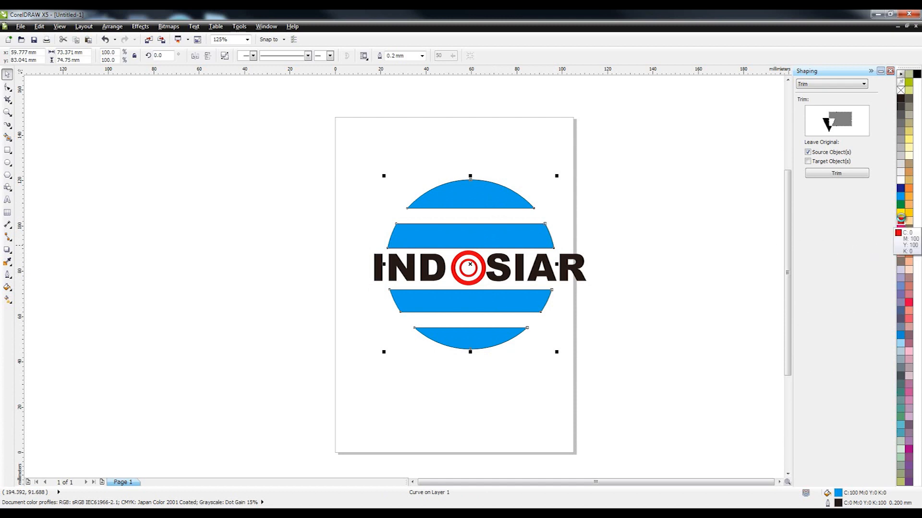
click(901, 220)
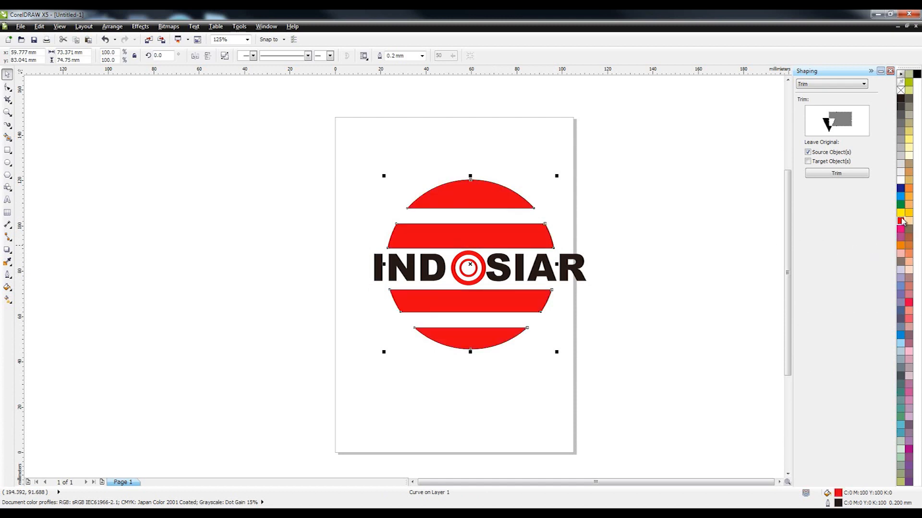
Break the striped circle's curve apart into separate bands and deselect them
right_click(475, 199)
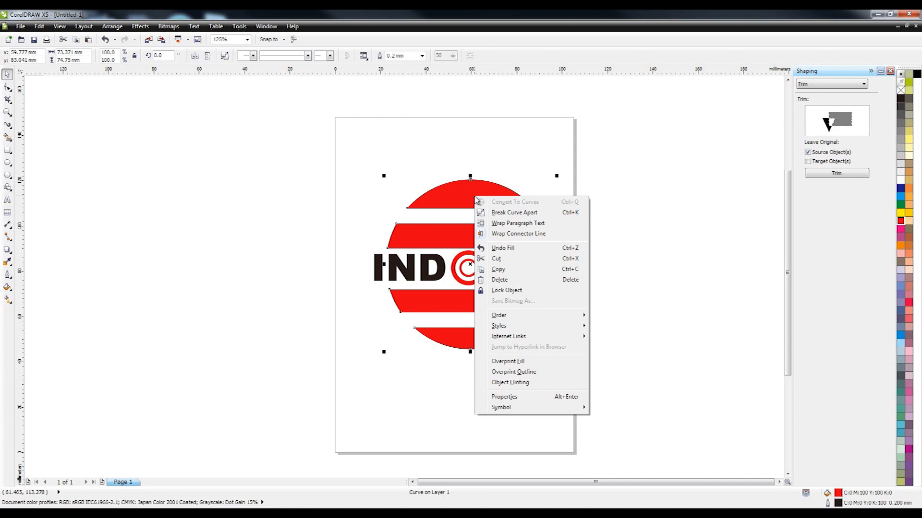
click(500, 212)
click(642, 229)
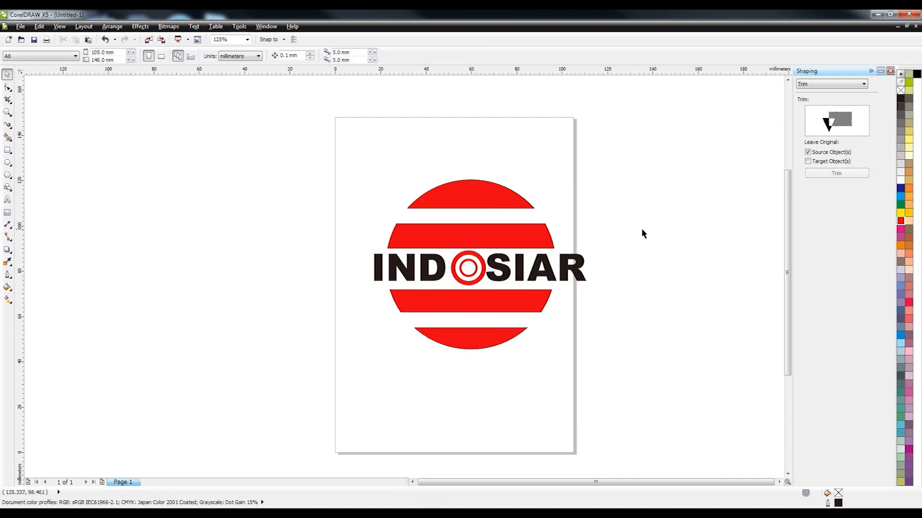
Fill the circle's two middle bands with green and its lowest band with cyan, leaving everything deselected
click(500, 210)
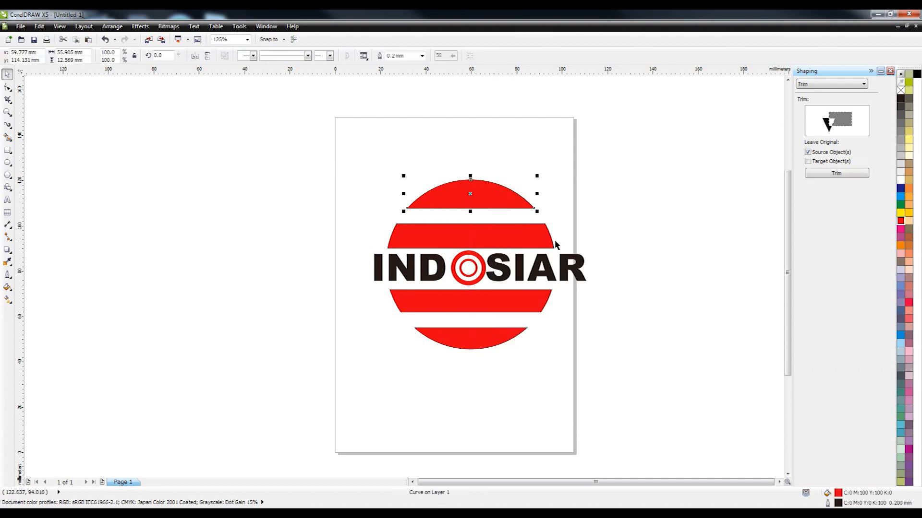
click(537, 239)
click(900, 204)
click(542, 297)
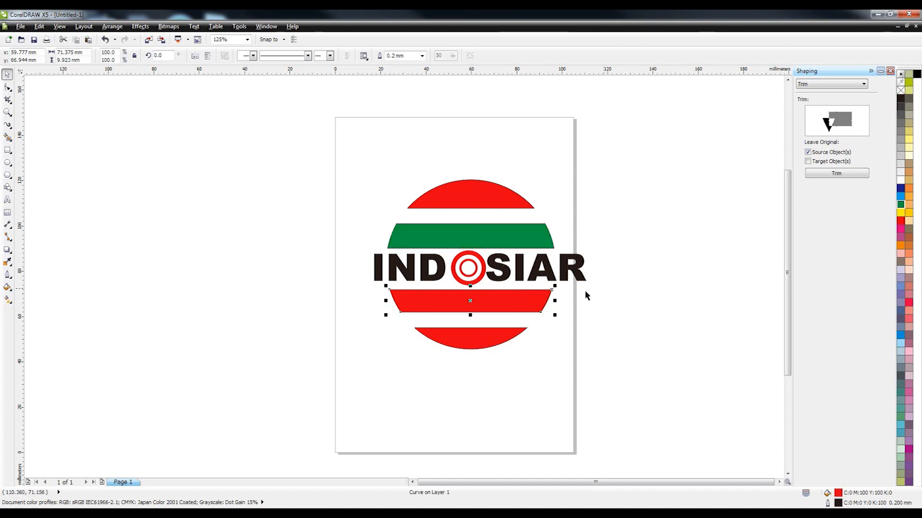
click(900, 204)
click(477, 336)
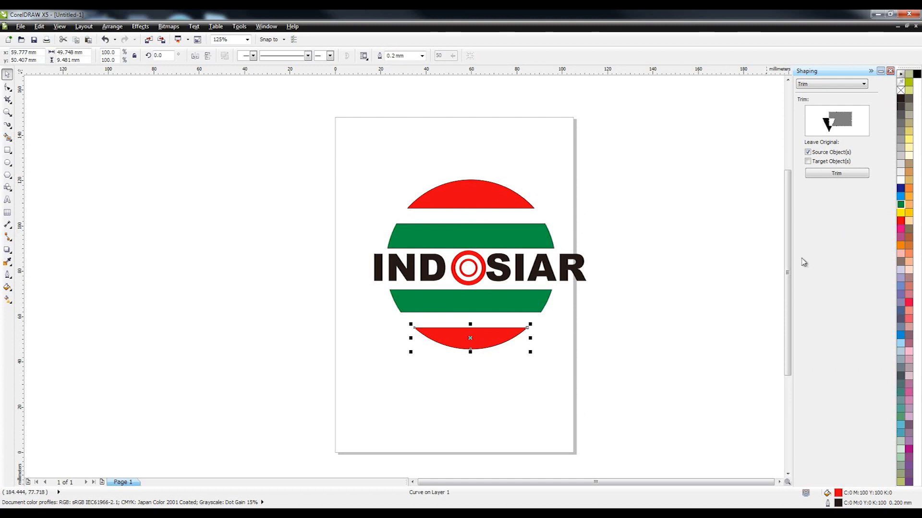
click(901, 197)
click(671, 255)
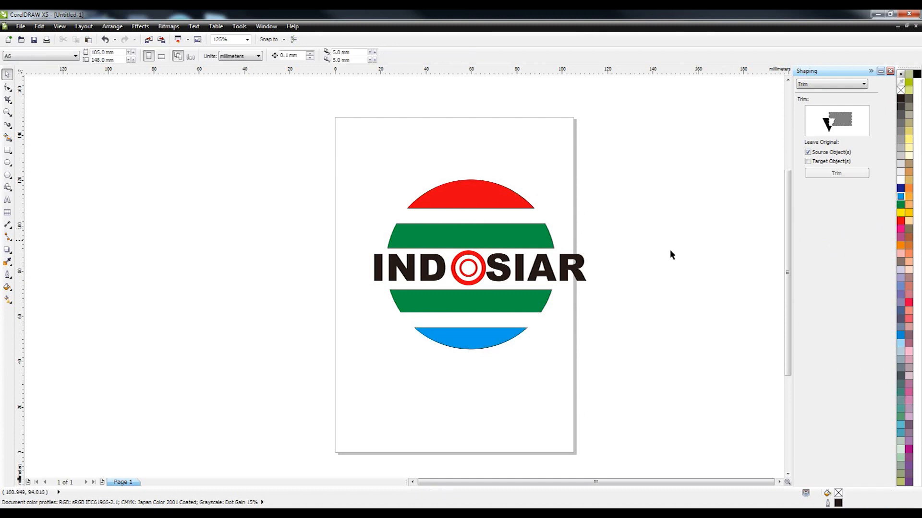
Remove the outline from all four coloured bands of the circle
click(470, 342)
shift+click(480, 307)
shift+click(488, 236)
shift+click(493, 197)
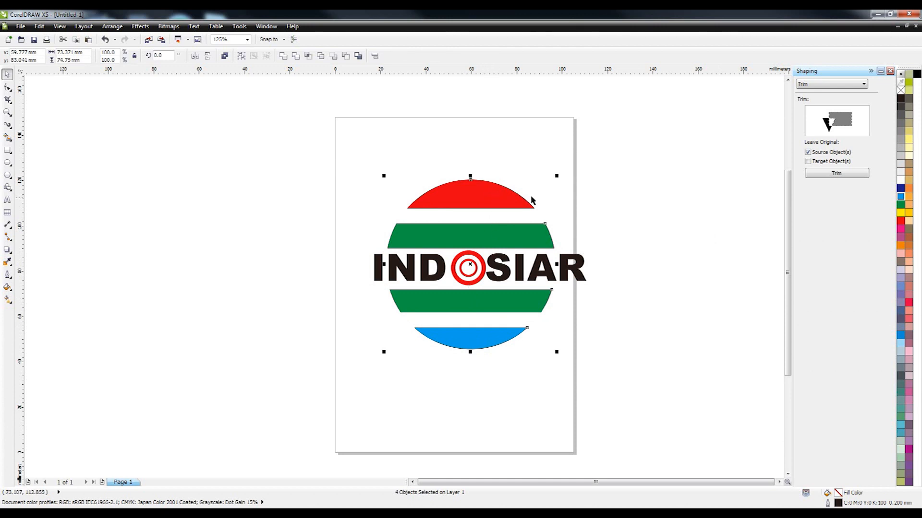
right_click(900, 91)
click(94, 192)
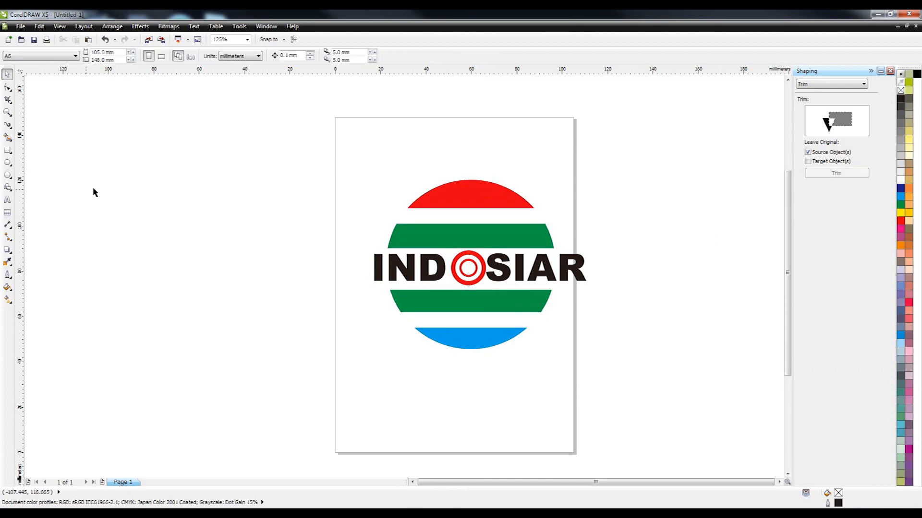
Draw a rectangle about 150 by 85 mm around the whole logo and roughly centre it on the circle
click(7, 151)
mouse_move(309, 179)
mouse_down()
mouse_move(493, 226)
mouse_move(658, 356)
mouse_move(660, 371)
mouse_up()
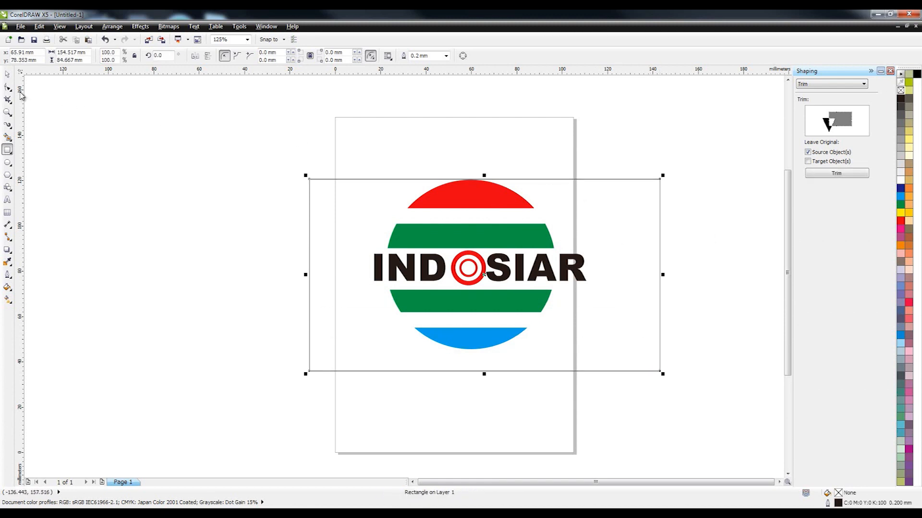
click(8, 75)
drag(562, 188, 555, 176)
drag(651, 262, 646, 264)
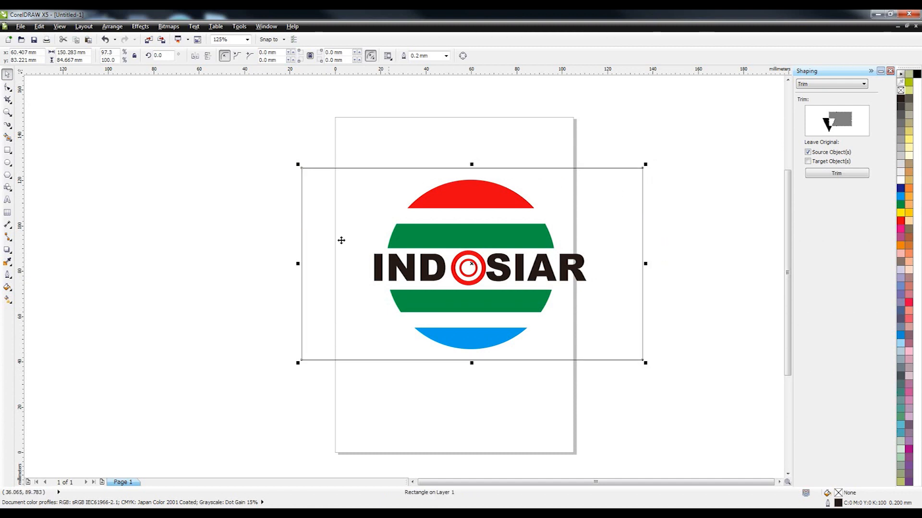
Round the rectangle's corners to a radius of about 7.4 mm and fill it with white
click(11, 90)
drag(301, 168, 302, 184)
key(space)
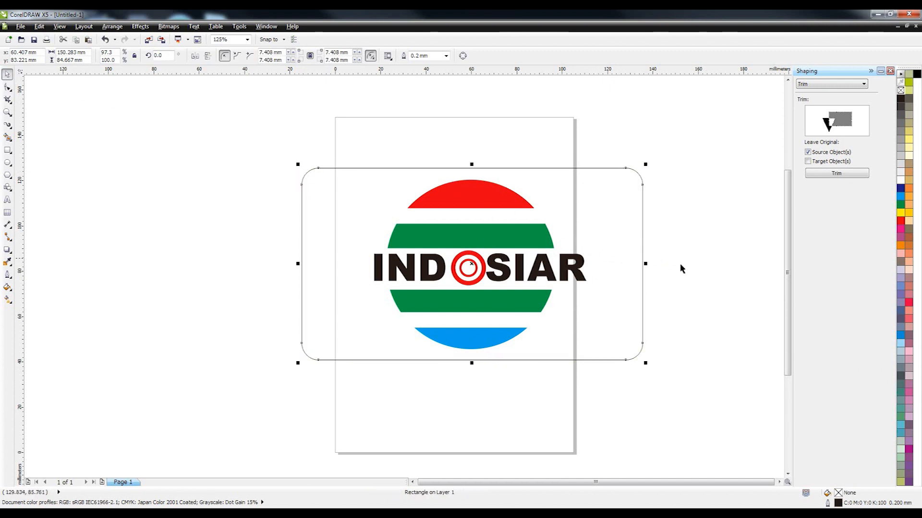
click(900, 180)
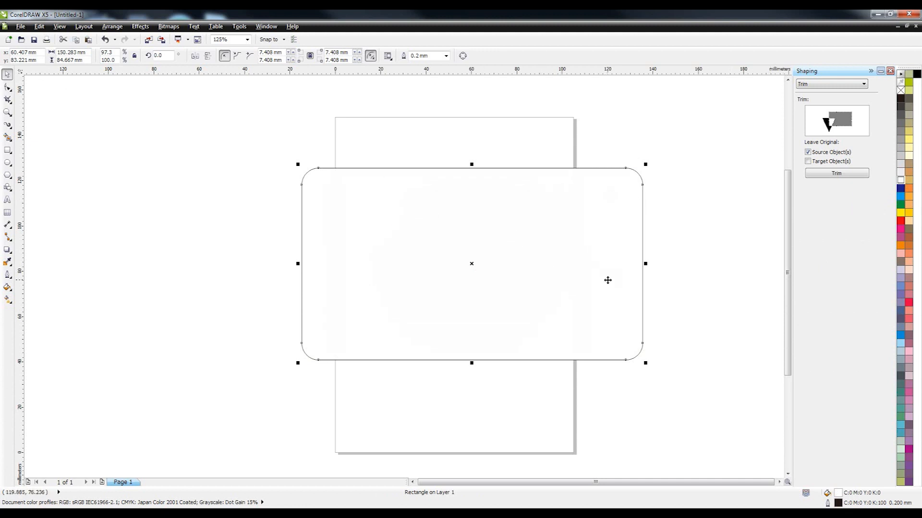
Send the white rounded rectangle to the back of the page and remove its outline
right_click(544, 230)
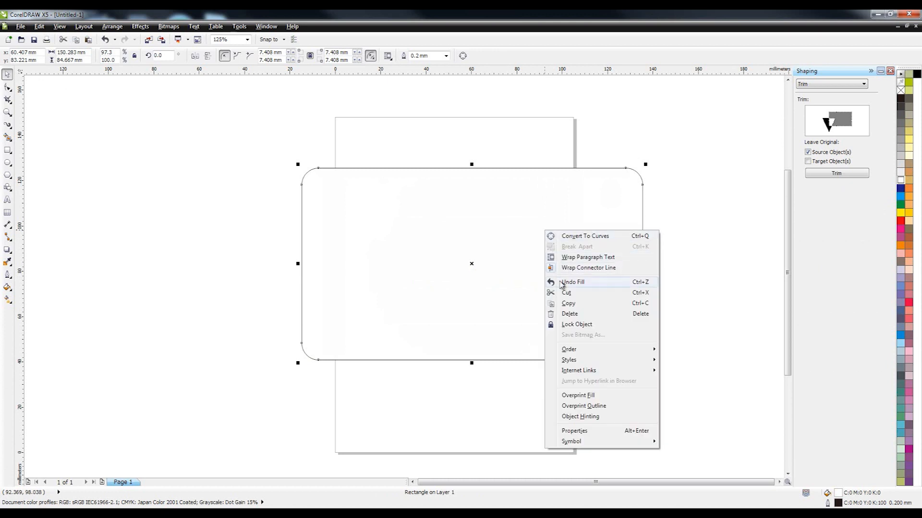
mouse_move(571, 355)
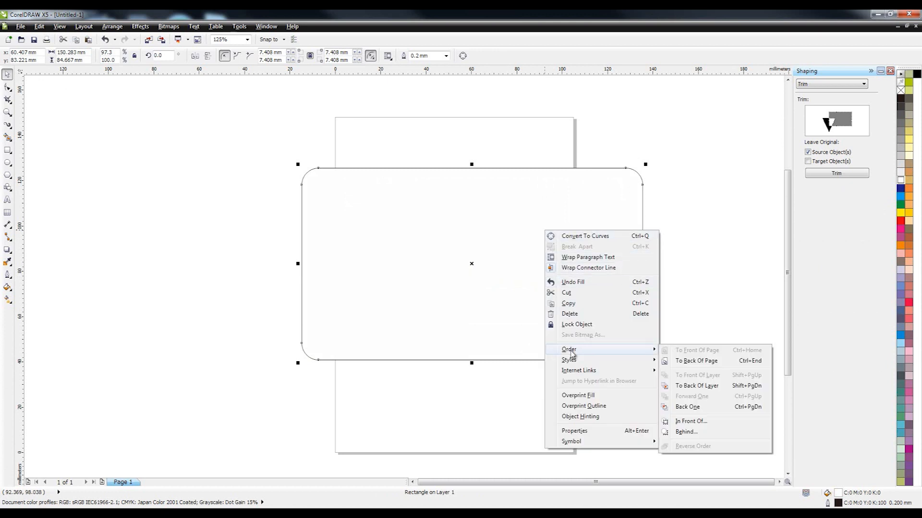
click(694, 361)
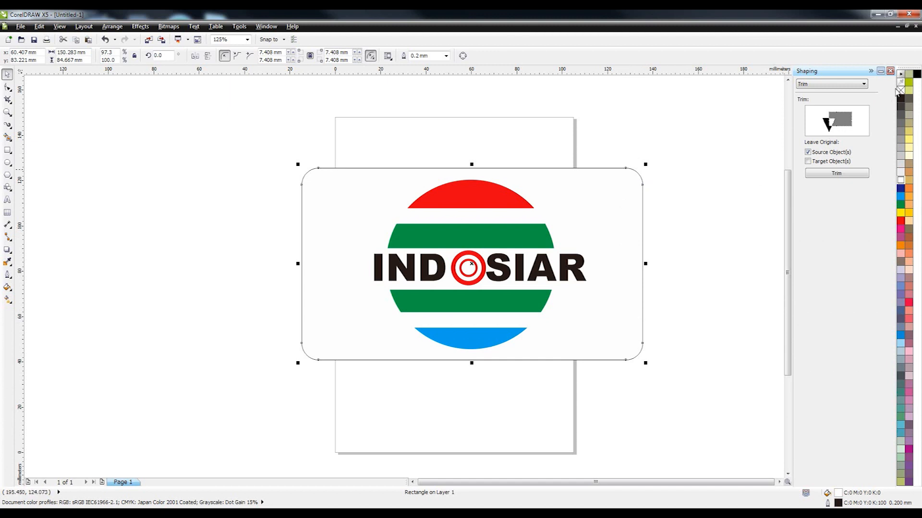
right_click(900, 90)
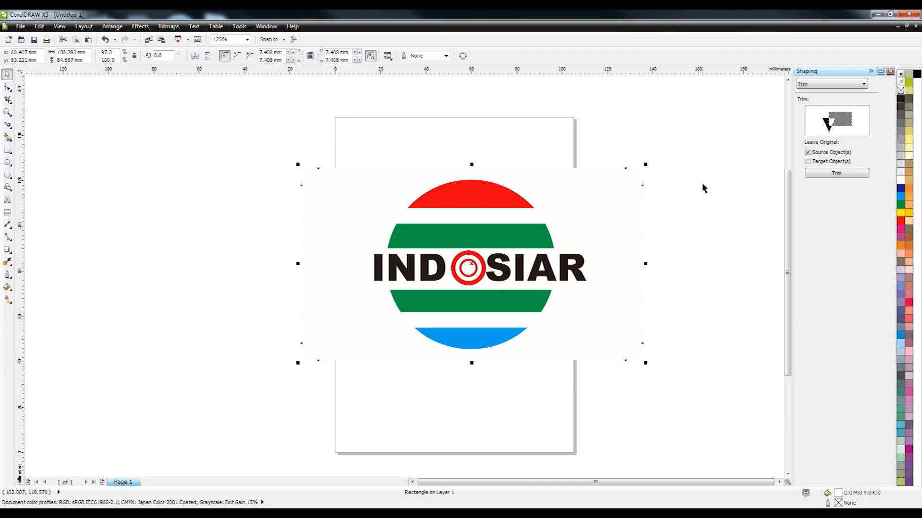
Add a drop shadow to the white rounded rectangle, pulled horizontally from its left edge to its right edge
click(624, 188)
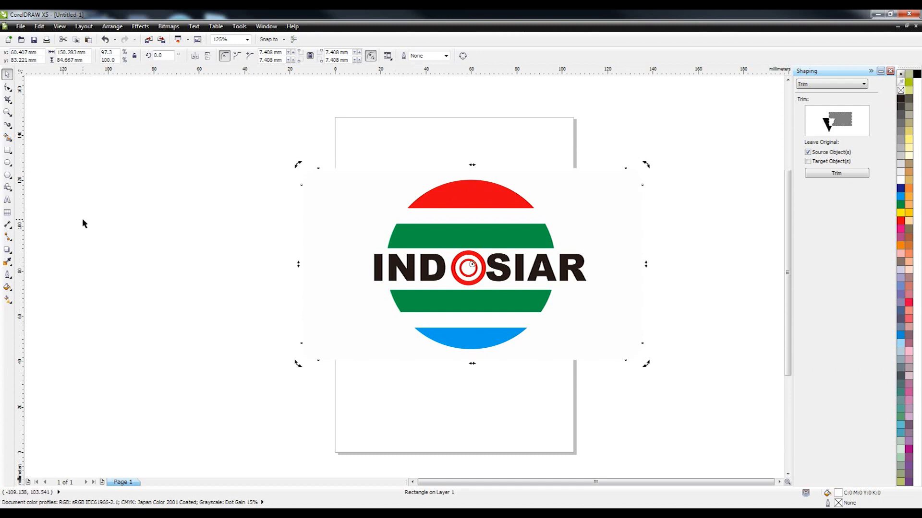
click(7, 252)
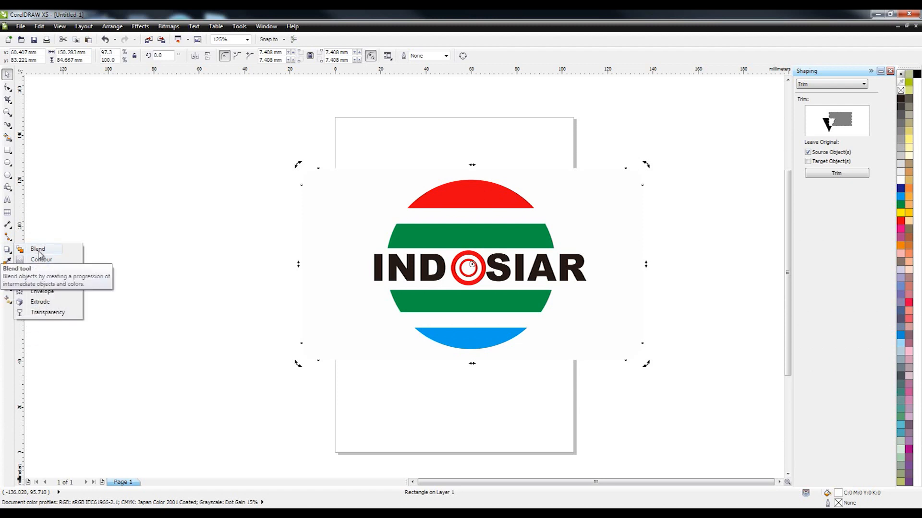
click(41, 281)
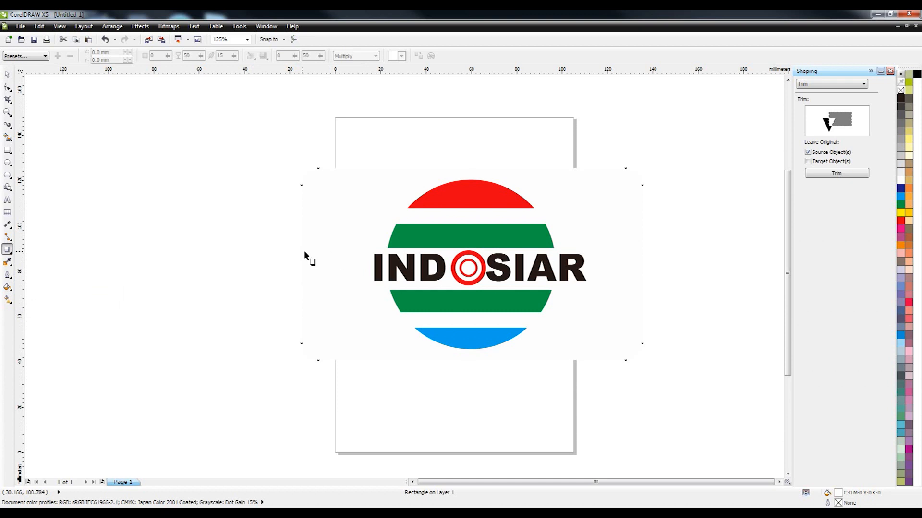
drag(299, 254, 642, 265)
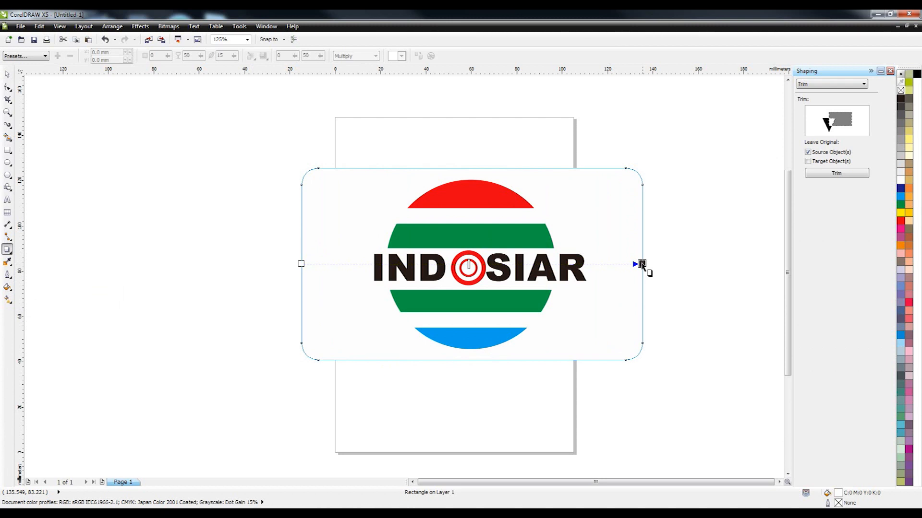
drag(642, 264, 641, 263)
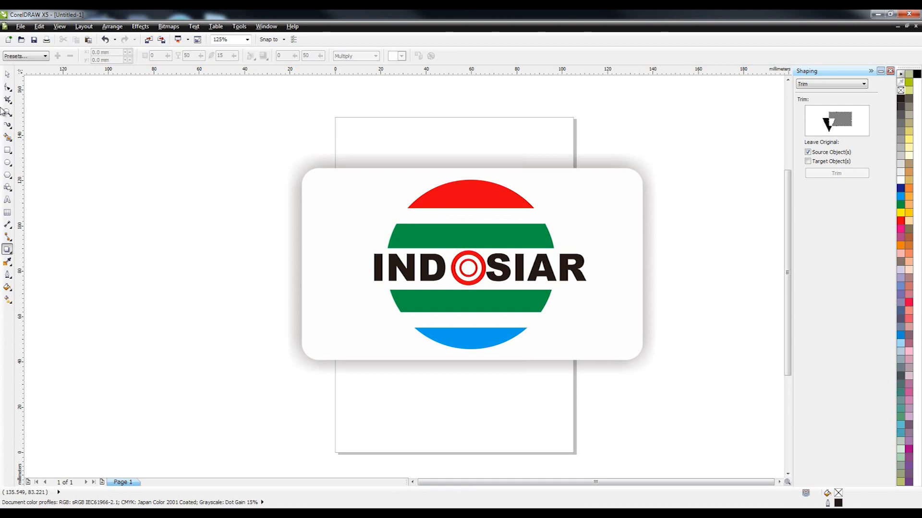
Group the whole logo card, shrink it to about 75 mm wide and move it over the page's upper-left corner
click(8, 74)
drag(237, 142, 706, 412)
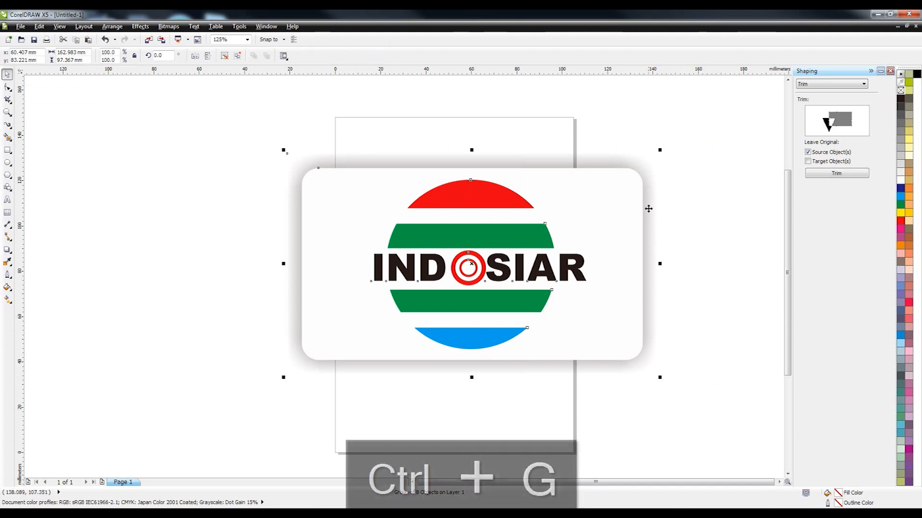
drag(659, 150, 560, 210)
drag(523, 251, 354, 165)
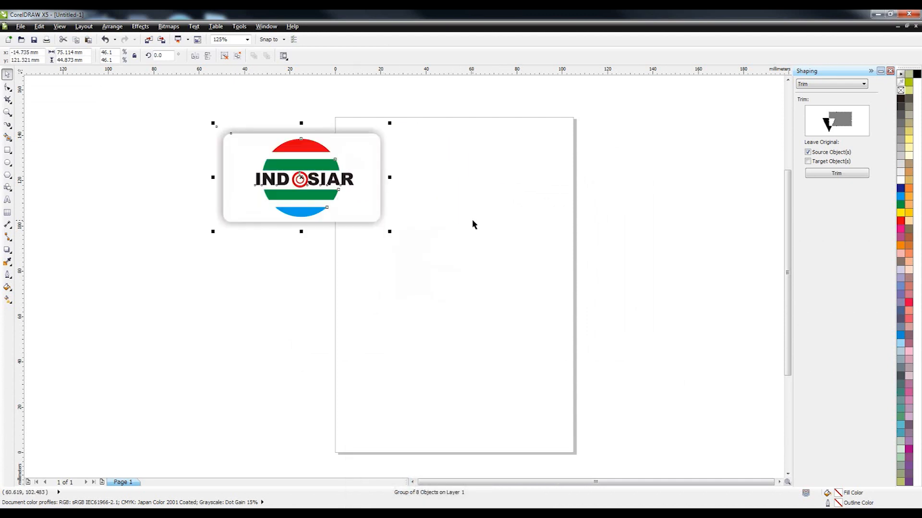
click(471, 263)
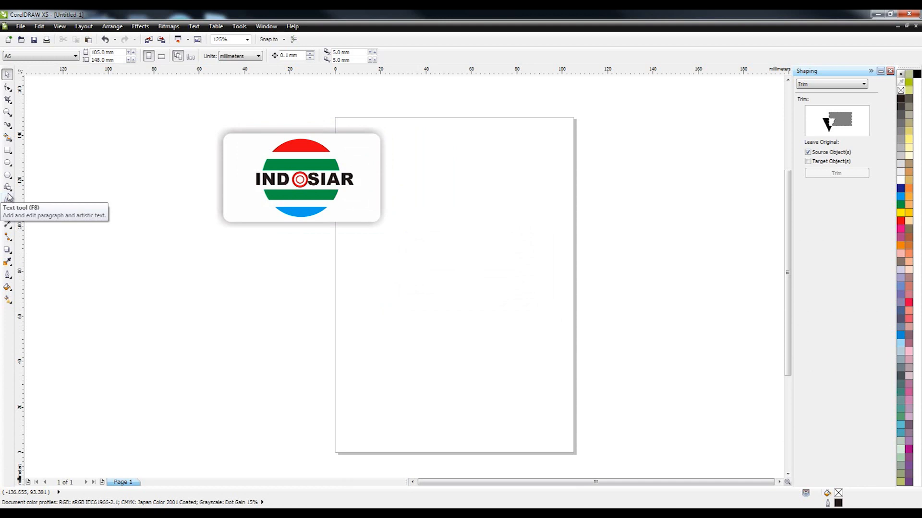
Switch to Paint and delete the old Indosiar sketch from the canvas
click(8, 152)
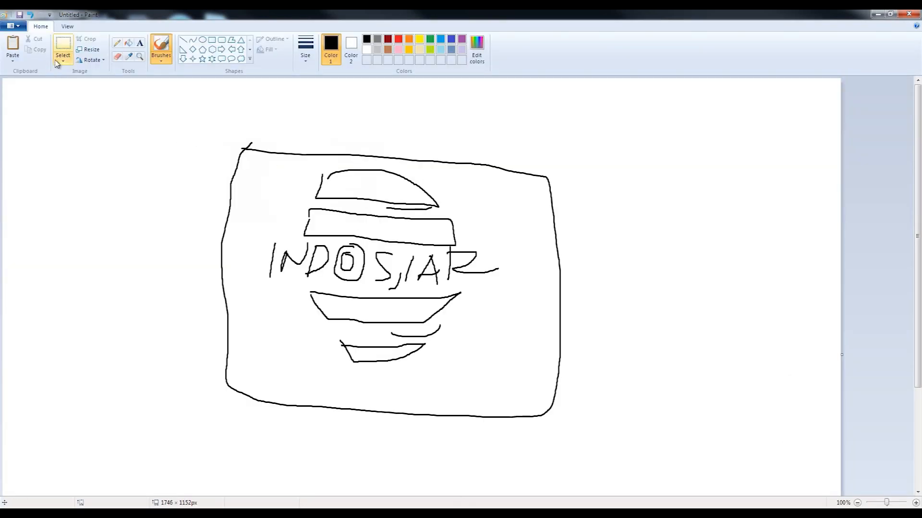
click(63, 46)
mouse_move(131, 104)
mouse_down()
mouse_move(217, 120)
mouse_move(659, 467)
mouse_up()
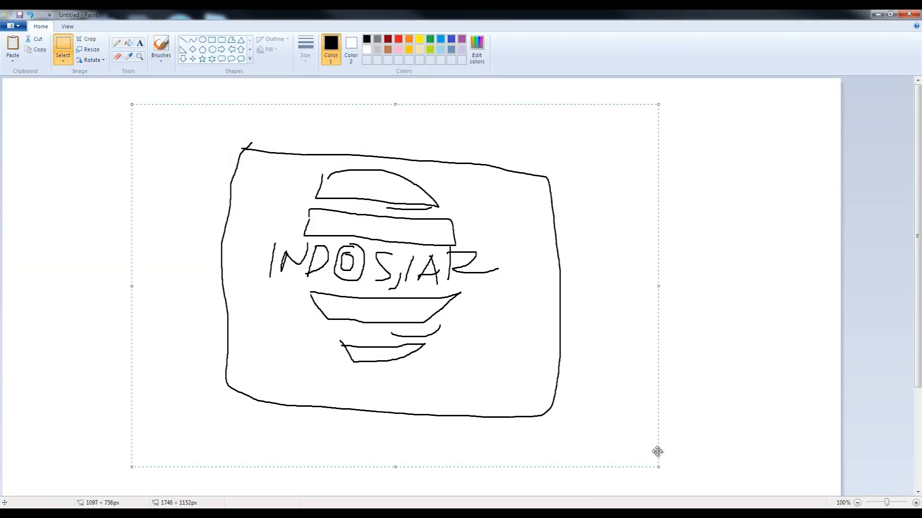
key(Delete)
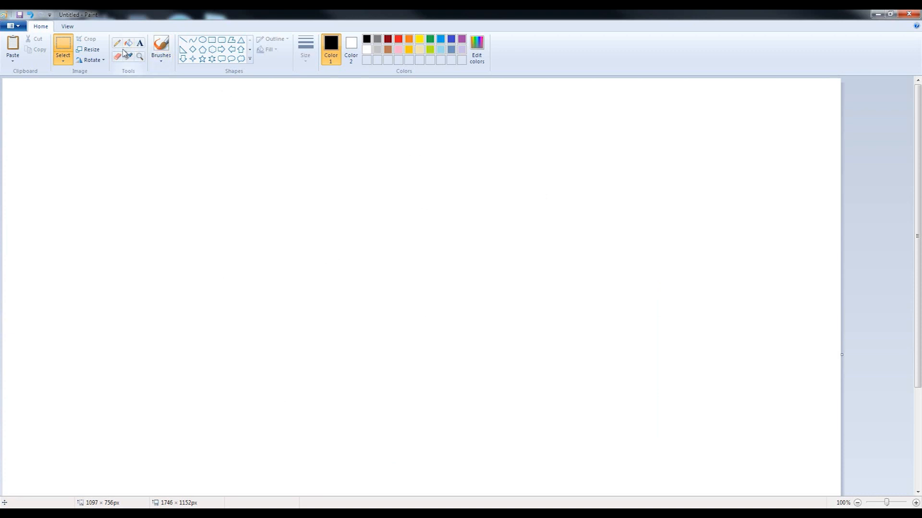
Brush a rough diamond logo sketch: a notched triangle above, a V-shaped piece below and freehand marks in the gap between them
click(161, 46)
mouse_move(290, 219)
mouse_down()
mouse_move(421, 119)
mouse_move(483, 169)
mouse_move(548, 248)
mouse_move(458, 243)
mouse_move(431, 197)
mouse_move(428, 241)
mouse_up()
mouse_move(376, 197)
mouse_down()
mouse_move(327, 245)
mouse_move(269, 232)
mouse_move(289, 219)
mouse_up()
click(339, 269)
mouse_move(281, 343)
mouse_down()
mouse_move(362, 330)
mouse_move(403, 382)
mouse_move(443, 369)
mouse_move(491, 334)
mouse_move(550, 340)
mouse_move(458, 443)
mouse_move(282, 342)
mouse_up()
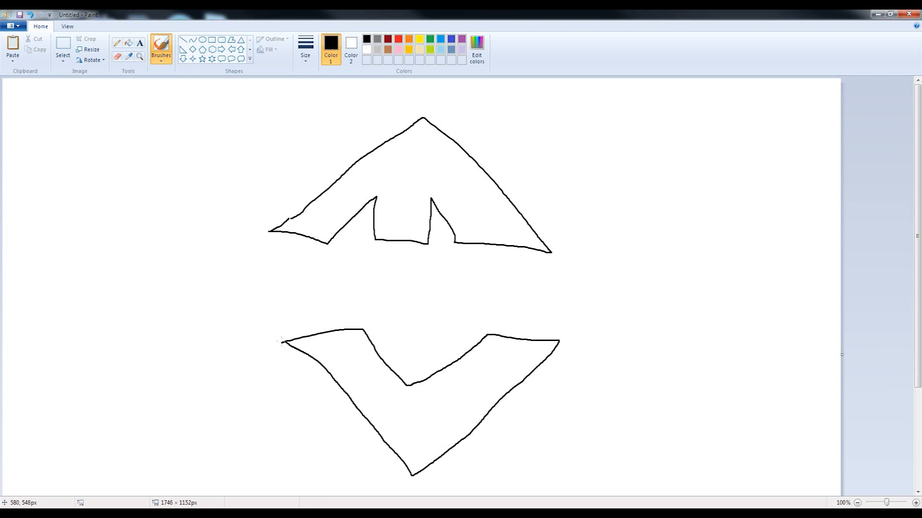
mouse_move(321, 272)
mouse_down()
mouse_move(312, 296)
mouse_move(310, 279)
mouse_move(274, 259)
mouse_up()
mouse_move(352, 258)
mouse_down()
mouse_move(408, 303)
mouse_move(345, 303)
mouse_up()
mouse_move(435, 273)
mouse_down()
mouse_move(467, 273)
mouse_move(459, 302)
mouse_move(443, 306)
mouse_move(425, 294)
mouse_up()
mouse_move(498, 262)
mouse_down()
mouse_move(493, 297)
mouse_move(510, 304)
mouse_move(518, 285)
mouse_move(541, 292)
mouse_move(541, 253)
mouse_move(511, 252)
mouse_move(511, 280)
mouse_up()
mouse_move(582, 259)
mouse_down()
mouse_move(557, 269)
mouse_move(572, 291)
mouse_move(554, 322)
mouse_move(599, 299)
mouse_move(573, 255)
mouse_up()
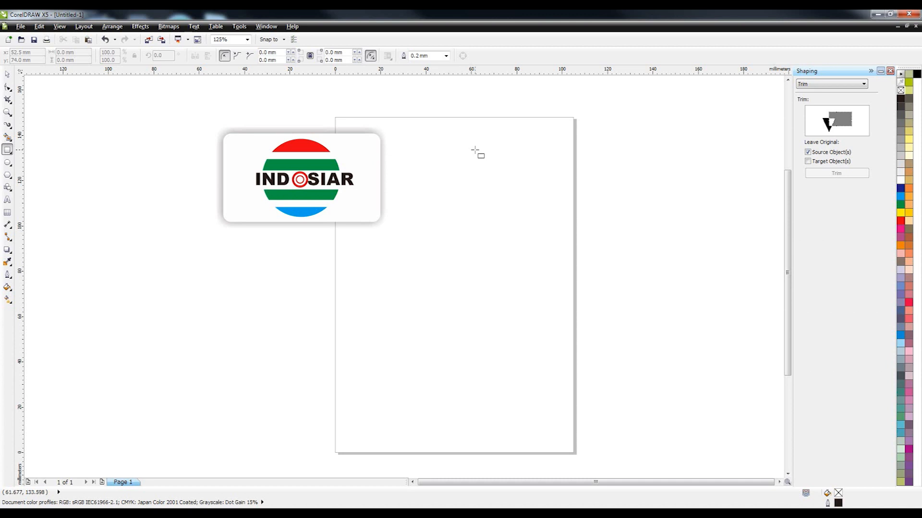
Back in CorelDRAW, draw a cyan-filled square about 95 mm wide beside the logo card and rotate it 45 degrees
drag(474, 150, 691, 308)
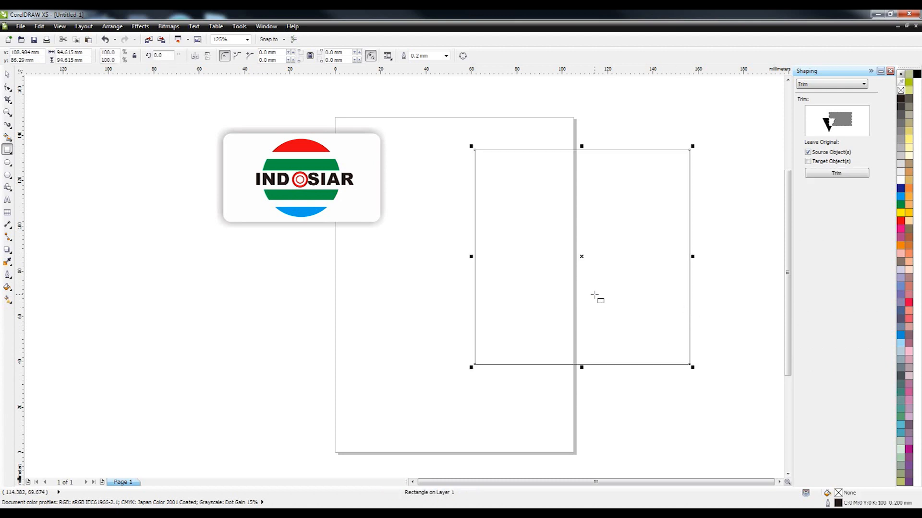
click(7, 75)
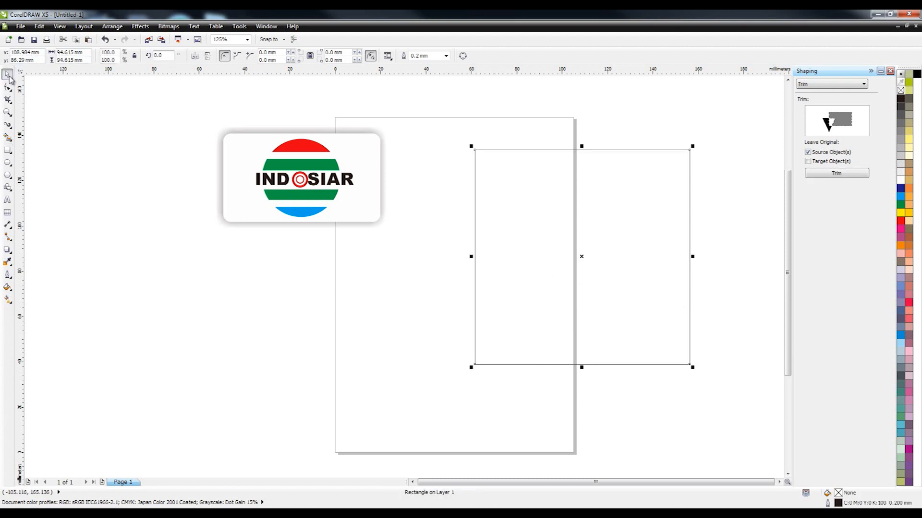
click(900, 197)
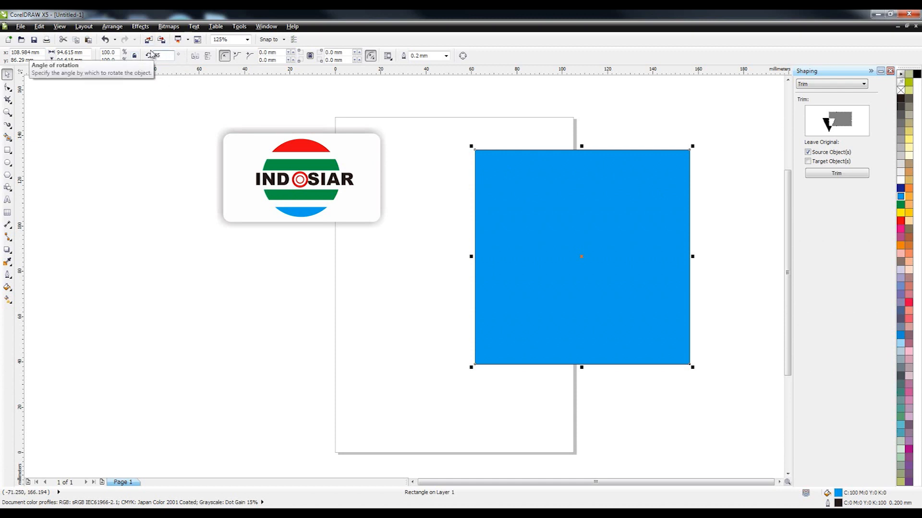
key(Return)
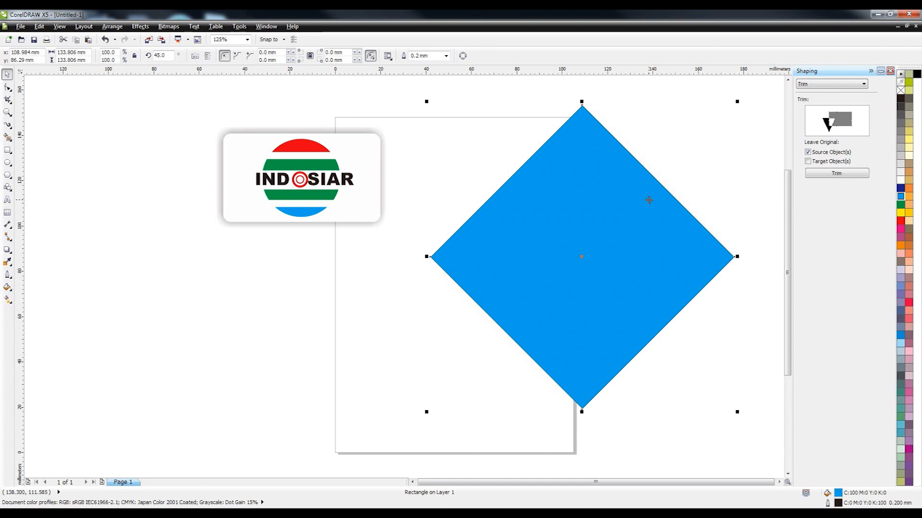
Duplicate the cyan diamond in place, shrink the copy about its centre to about 89 mm across and fill it with yellow
key(ctrl+v)
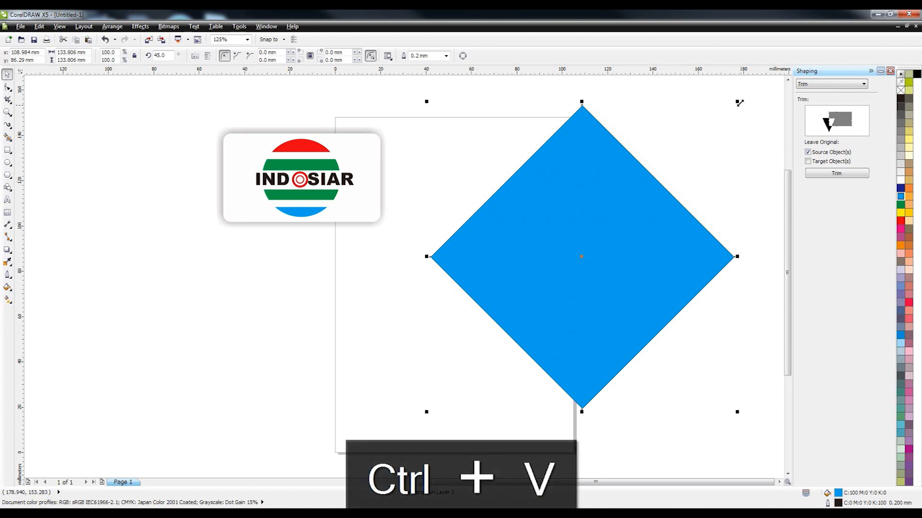
drag(739, 101, 687, 152)
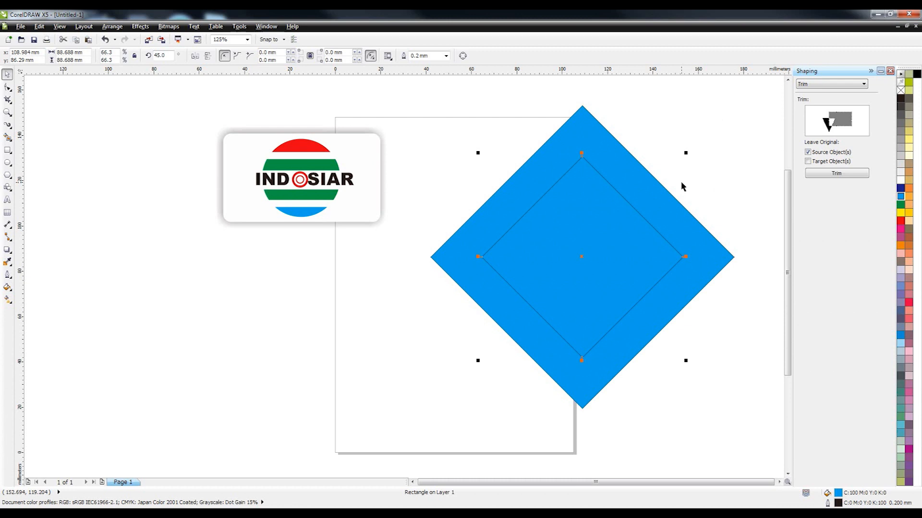
click(900, 212)
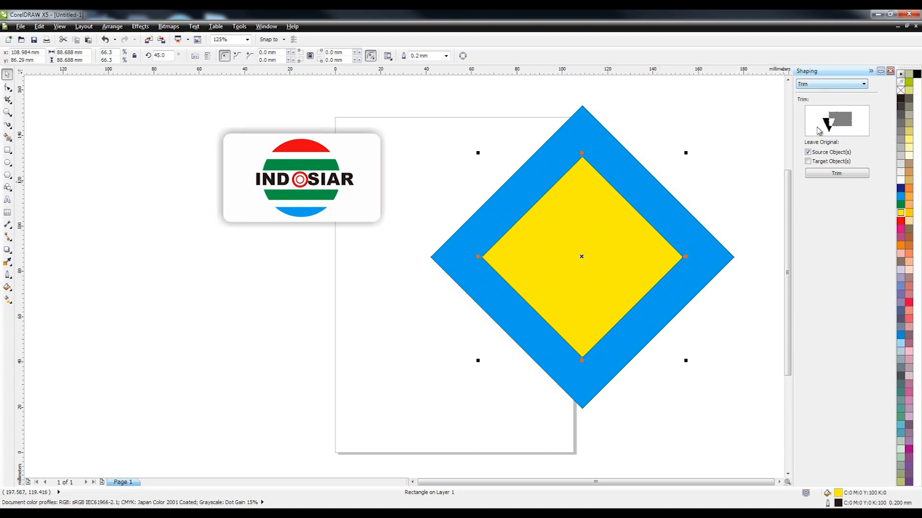
Trim the yellow diamond's shape out of the cyan diamond, move the yellow diamond aside and delete it
click(827, 175)
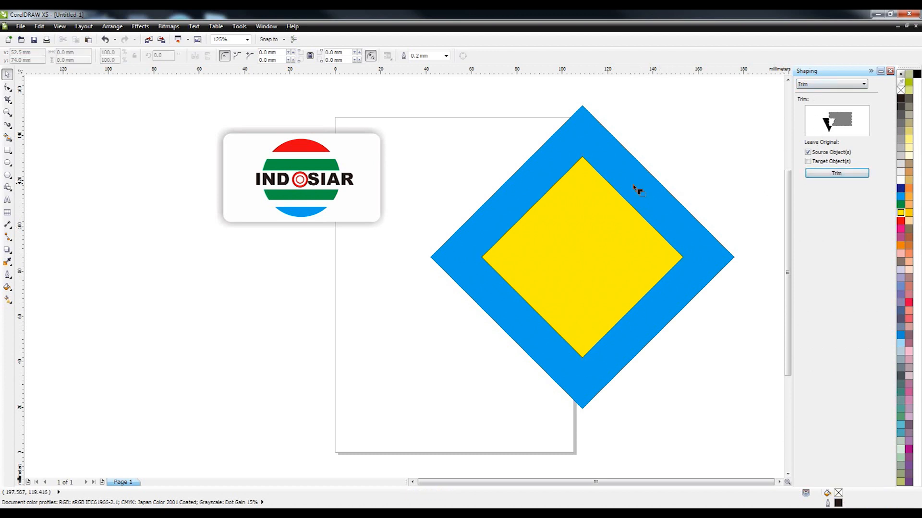
click(622, 174)
click(609, 237)
drag(609, 237, 381, 306)
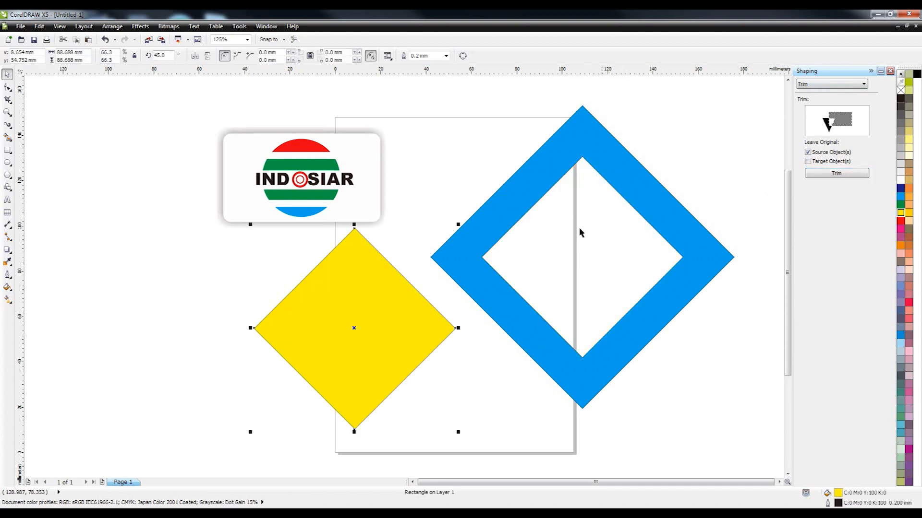
click(362, 320)
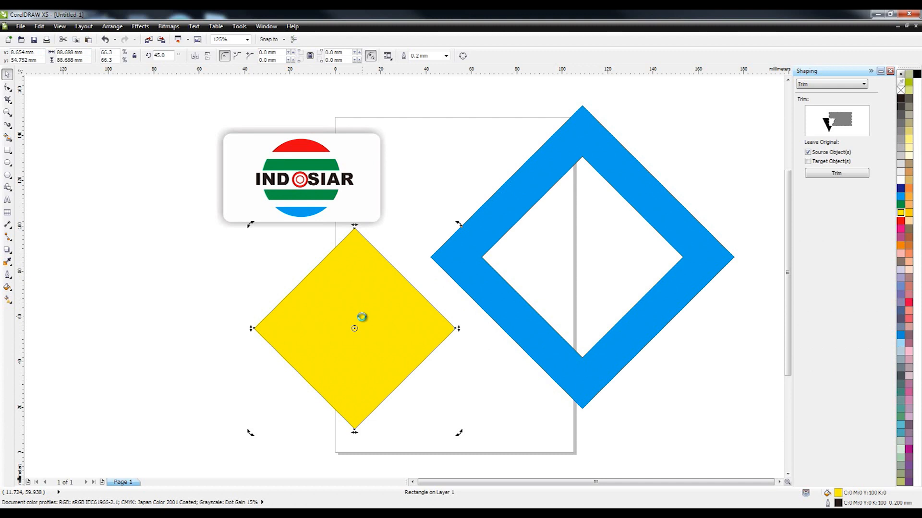
key(Delete)
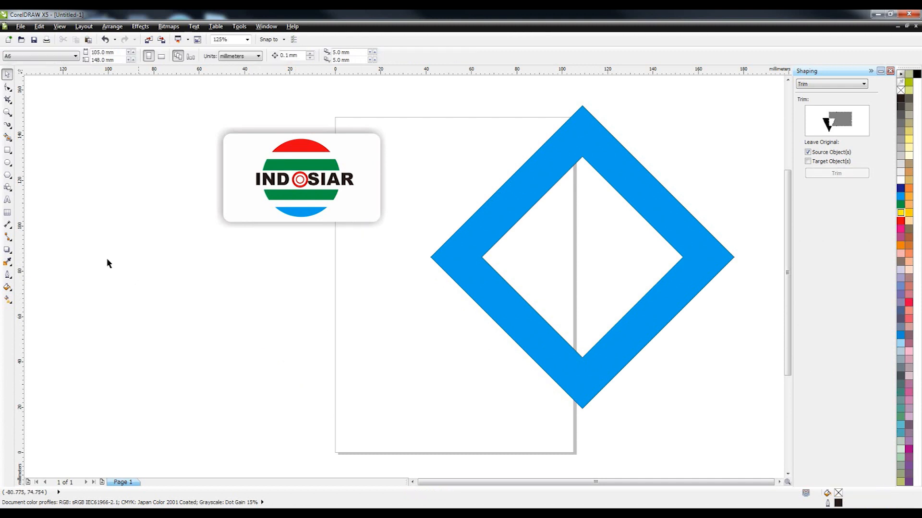
Draw a vertical bar about 17 mm wide and 50 mm high down from the frame's upper corner and fill it cyan
click(8, 149)
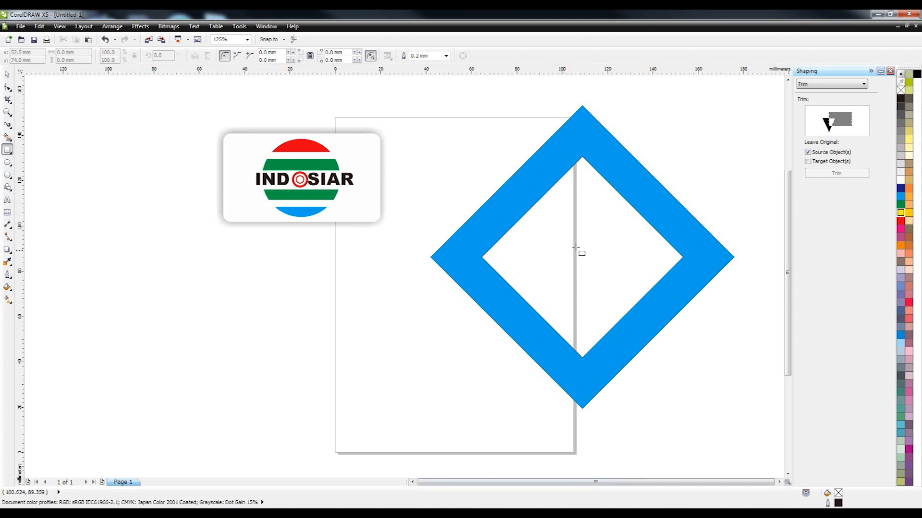
drag(564, 141, 600, 253)
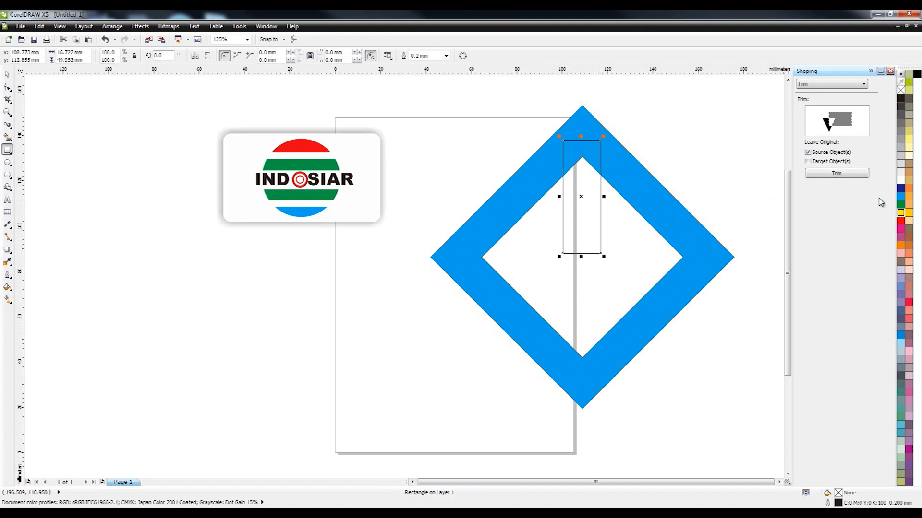
click(900, 197)
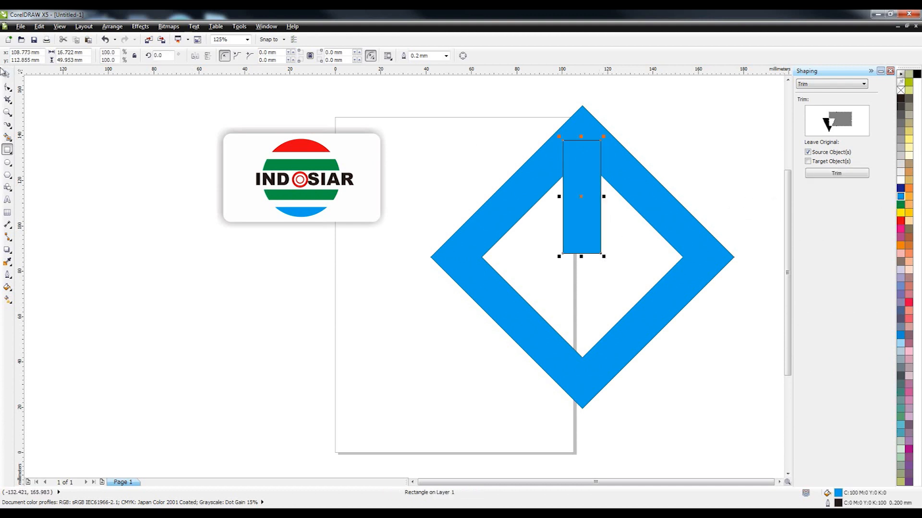
Select the cyan bar and the diamond frame together and align their centres horizontally
click(9, 76)
shift+click(657, 214)
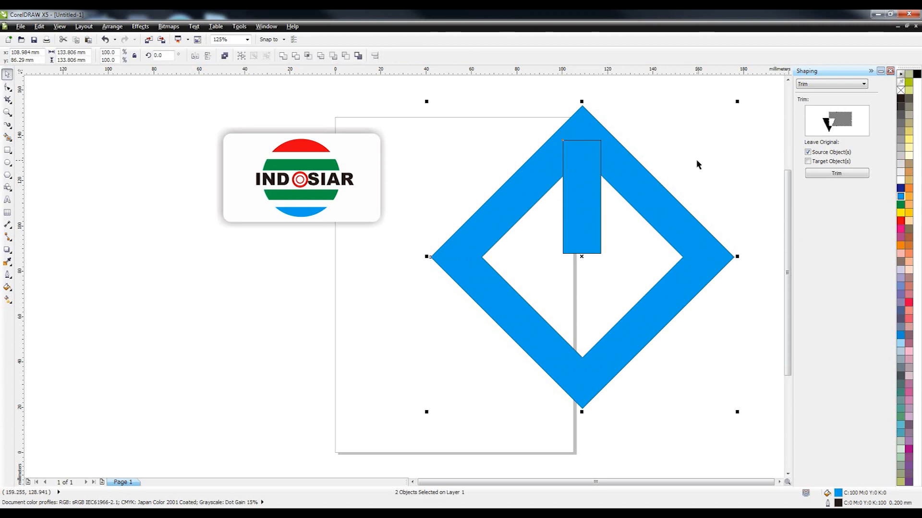
click(679, 145)
click(587, 201)
shift+click(636, 197)
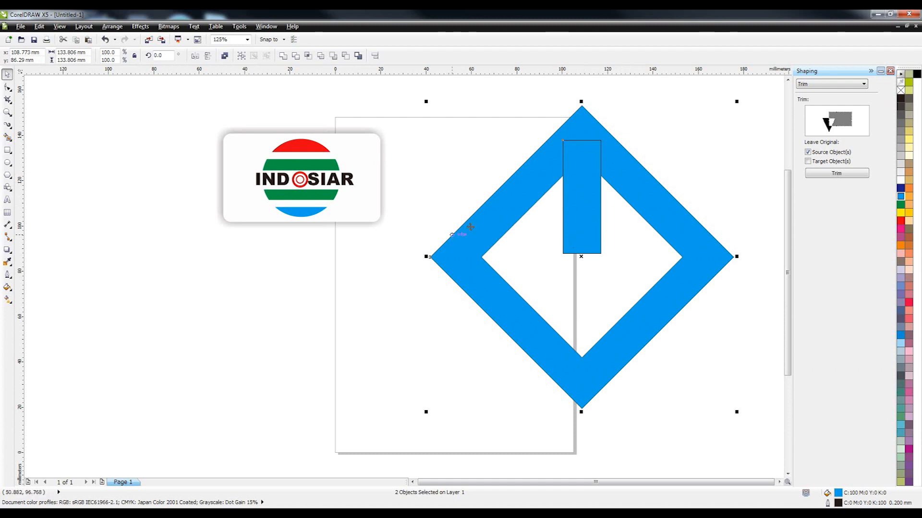
click(689, 170)
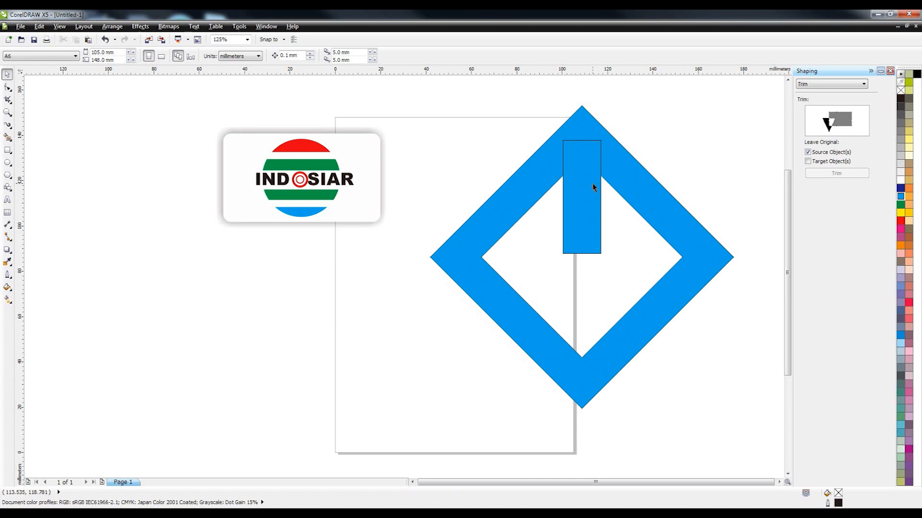
Weld the vertical bar to the cyan diamond frame, leaving no original objects
click(593, 187)
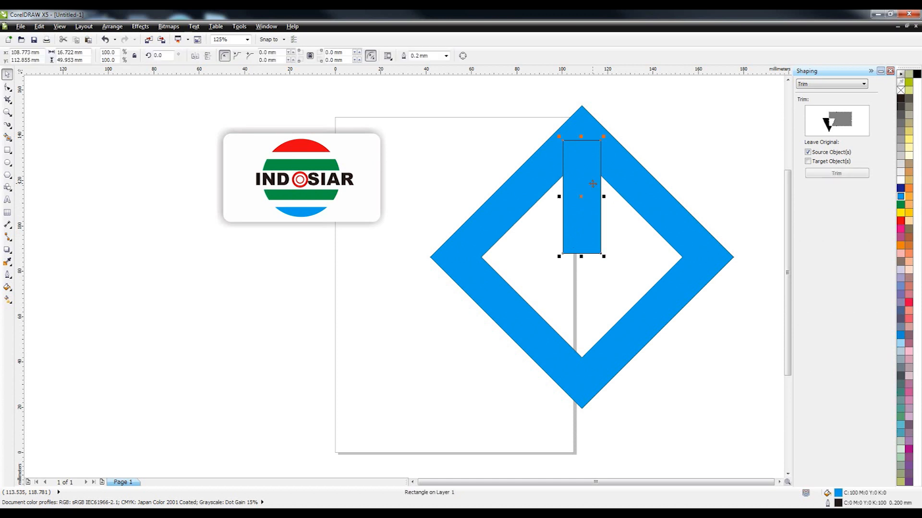
click(812, 84)
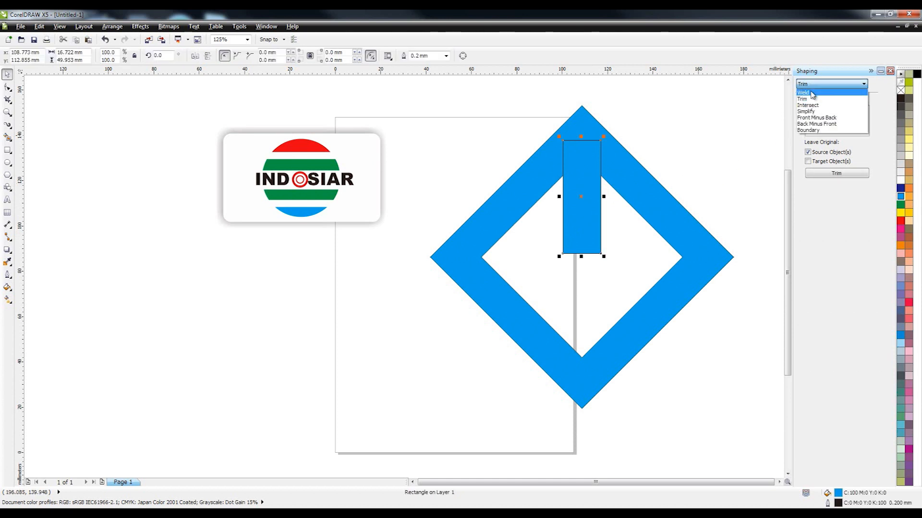
click(812, 93)
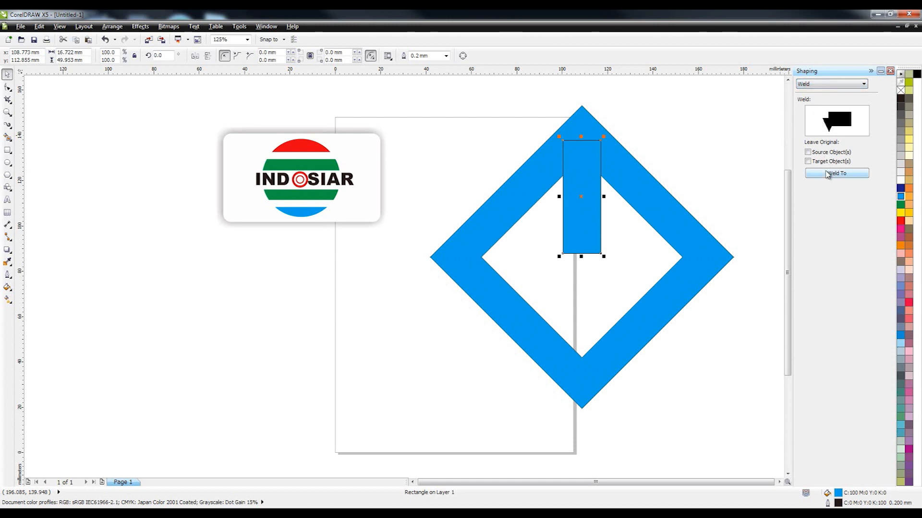
click(828, 174)
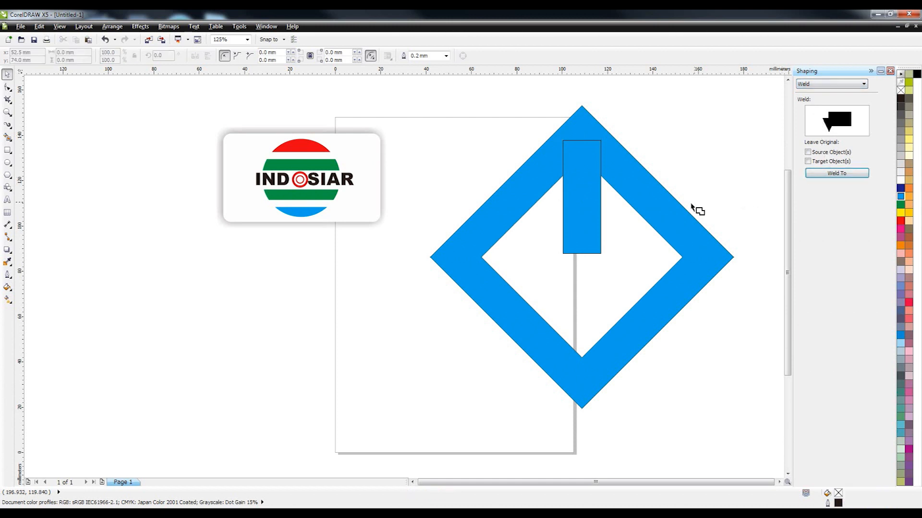
click(648, 203)
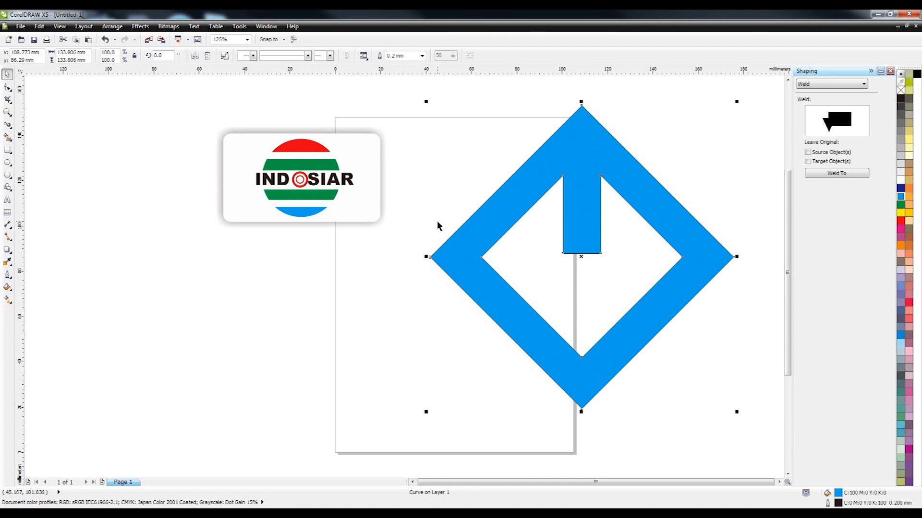
Draw a yellow-filled rectangle about 157 mm wide and 32 mm high across the middle of the diamond frame
click(8, 150)
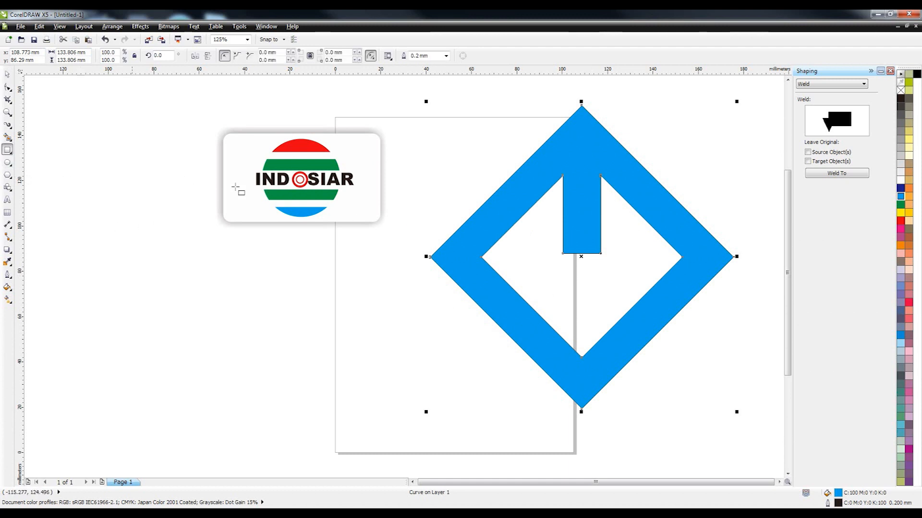
drag(404, 227, 760, 298)
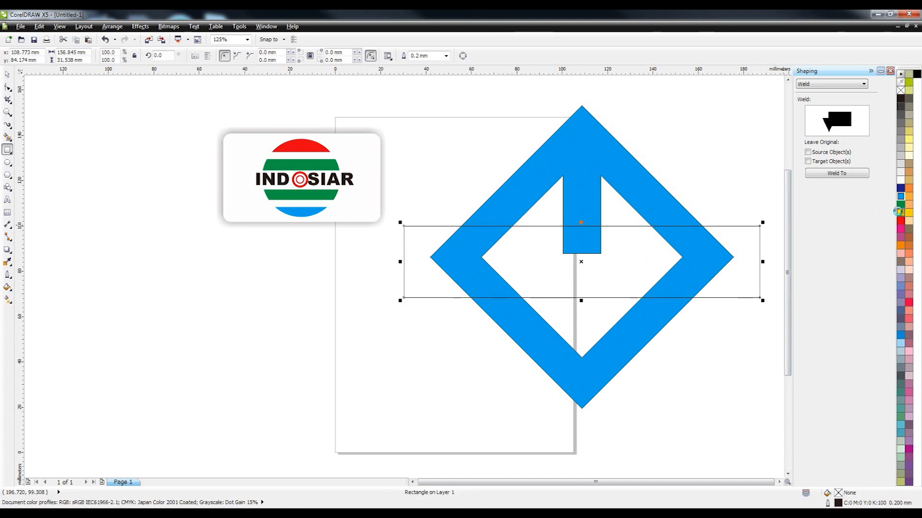
click(901, 212)
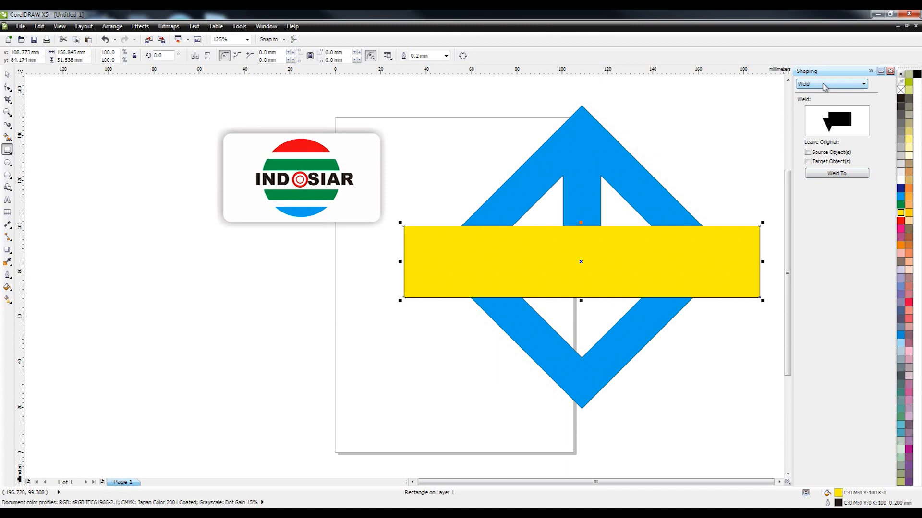
Trim the cyan frame with the yellow rectangle and delete the rectangle to leave a horizontal gap
click(826, 85)
click(822, 100)
click(836, 173)
click(686, 217)
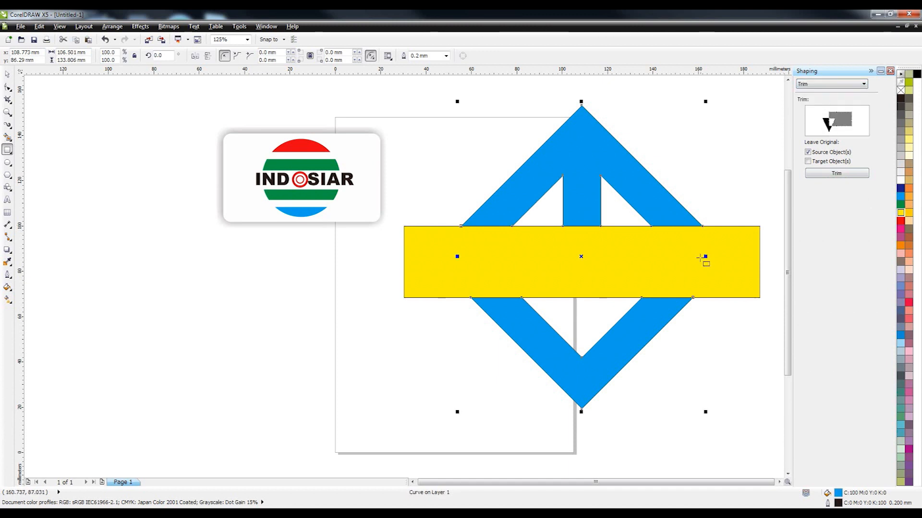
click(672, 258)
key(Delete)
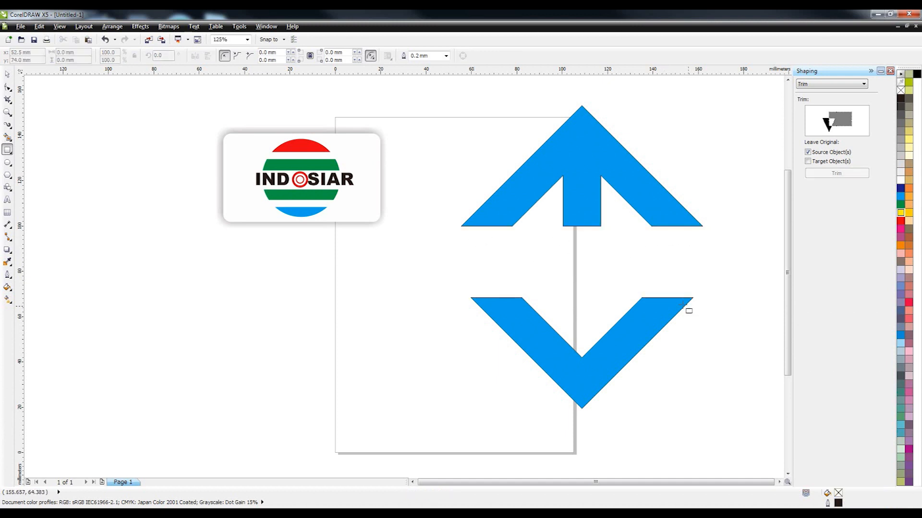
Add the text TRANS in the gap between the two cyan pieces and set its font to Arial Black
key(F8)
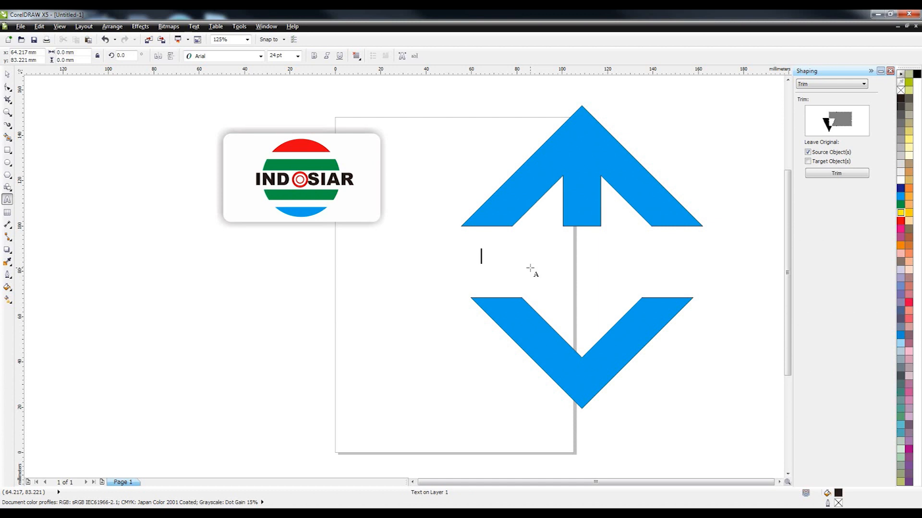
text(TRA)
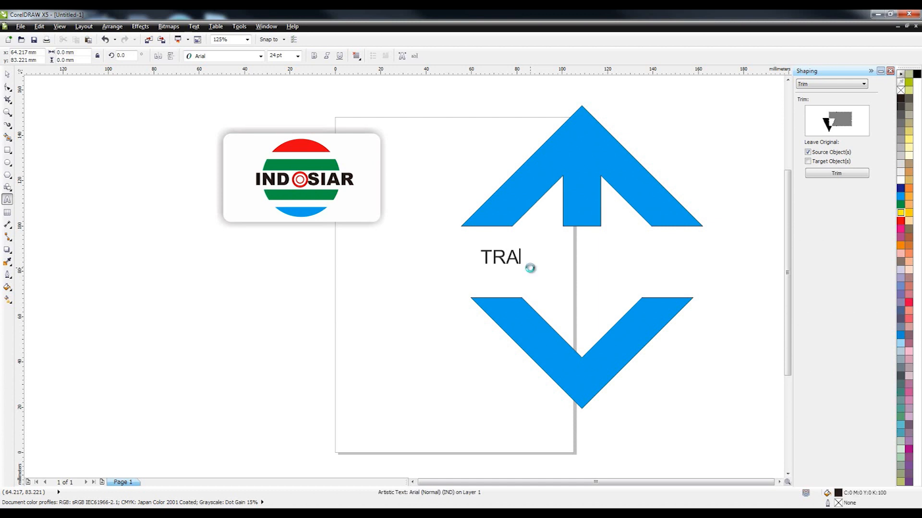
text(NS)
key(ctrl+space)
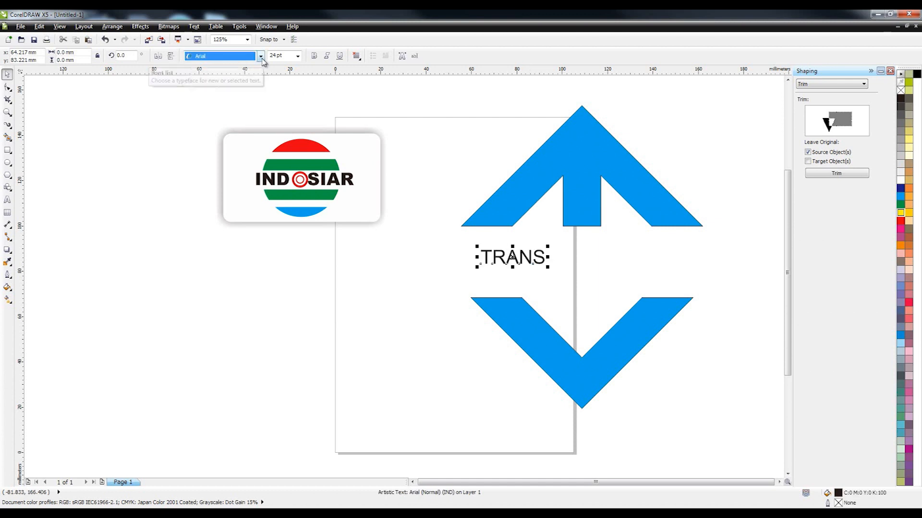
click(221, 56)
click(222, 77)
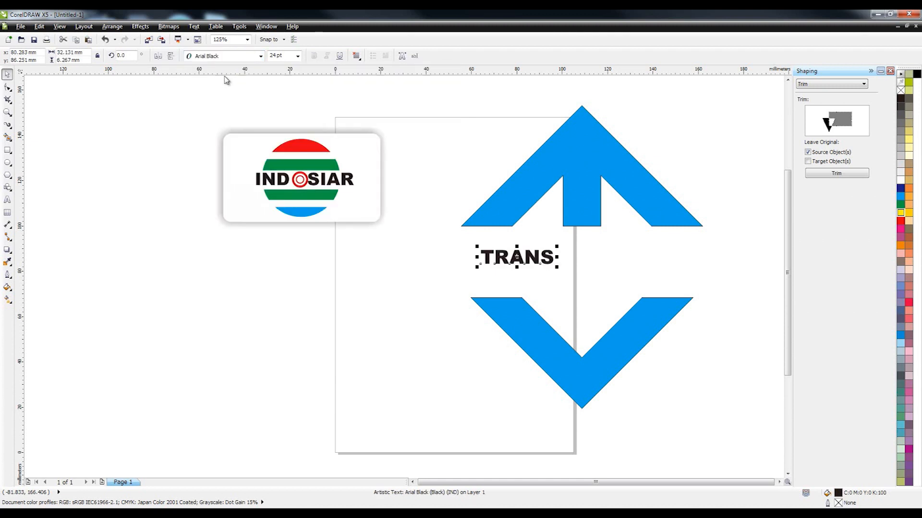
Enlarge the TRANS text to about 117 mm wide, centre it in the gap by eye and fill it cyan
drag(560, 269, 654, 303)
drag(583, 262, 651, 264)
click(901, 196)
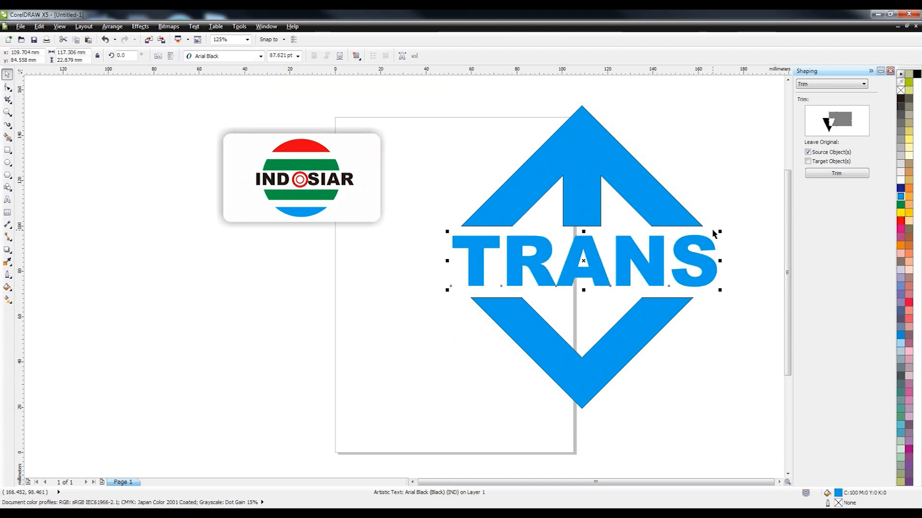
Remove the black outline from the cyan diamond shape and deselect it
click(654, 200)
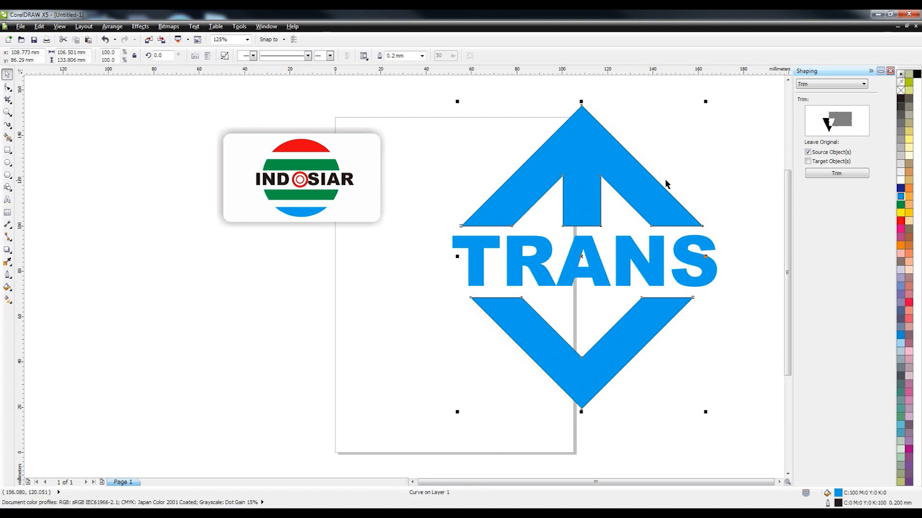
right_click(901, 90)
click(733, 183)
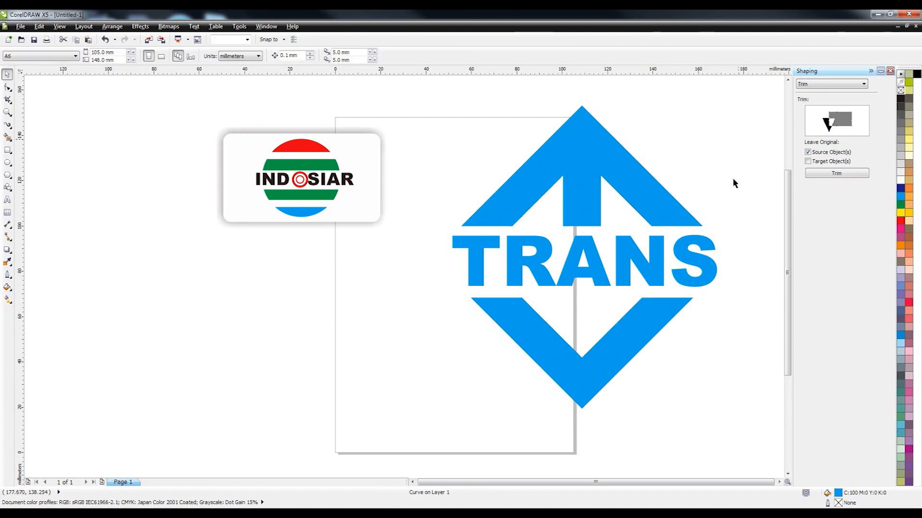